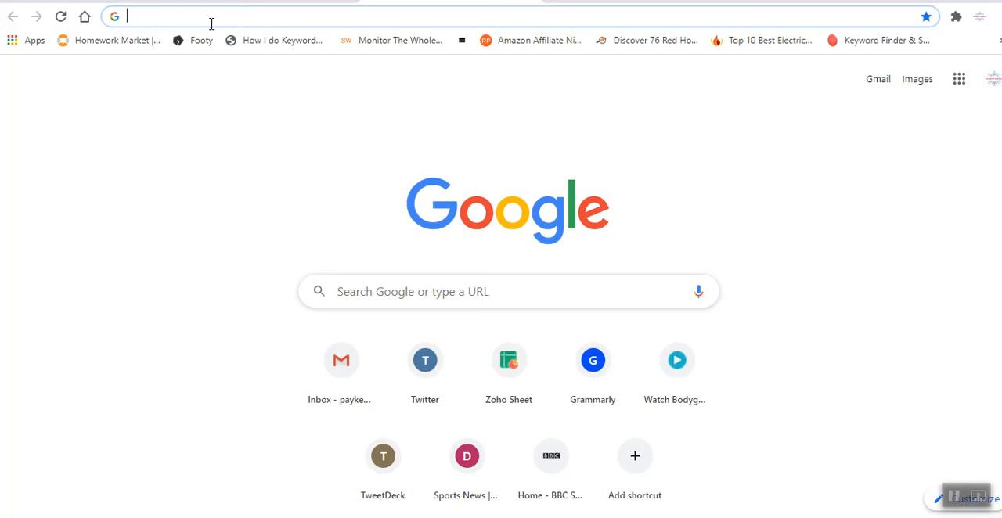
Search the web for google analytics, open Google Analytics and start creating a new account in its administration settings.
text(go)
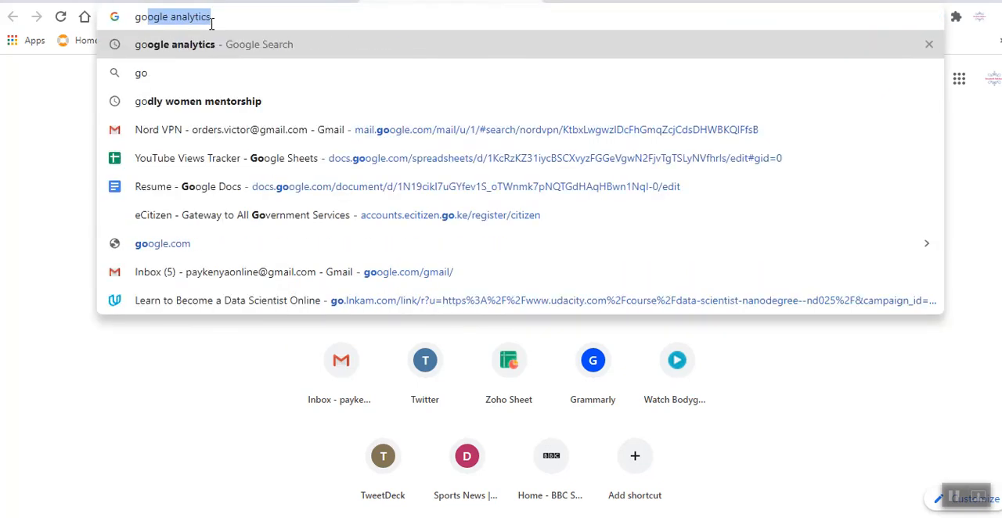
key(Return)
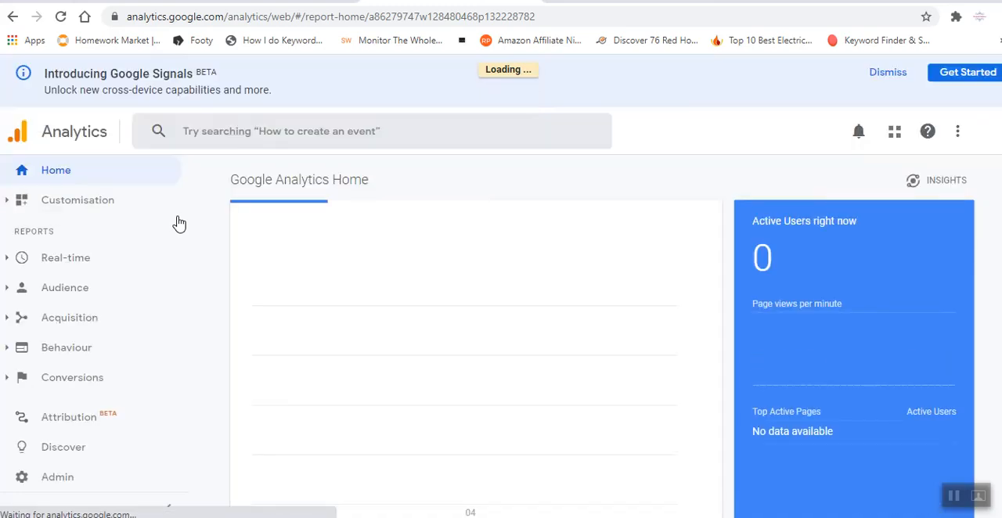
click(57, 477)
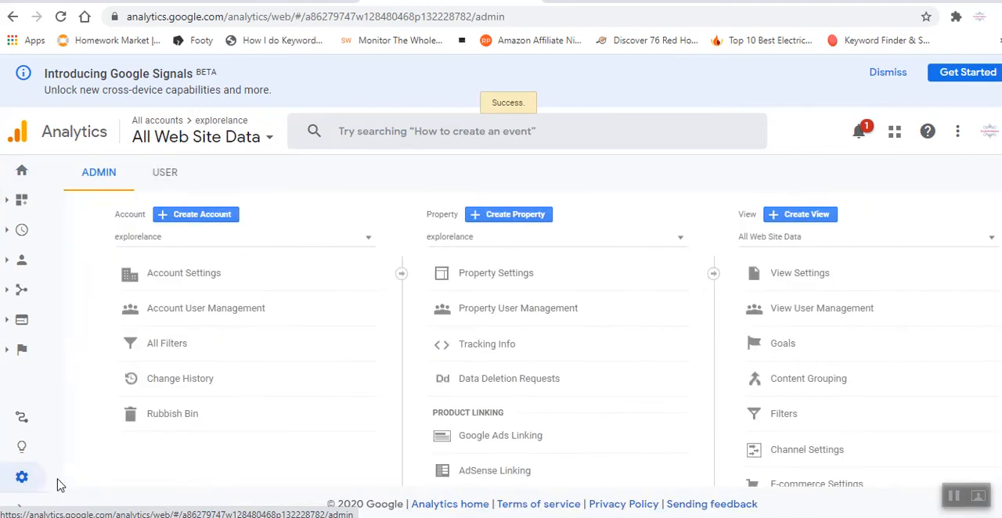
click(198, 222)
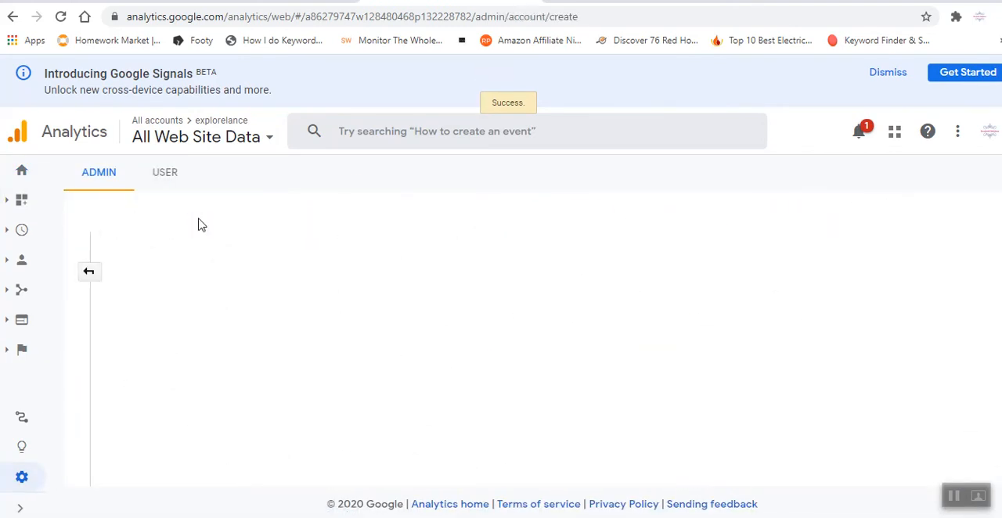
Name the new account Scribe for Jesus, keep the recommended data sharing options and continue past account setup.
click(266, 383)
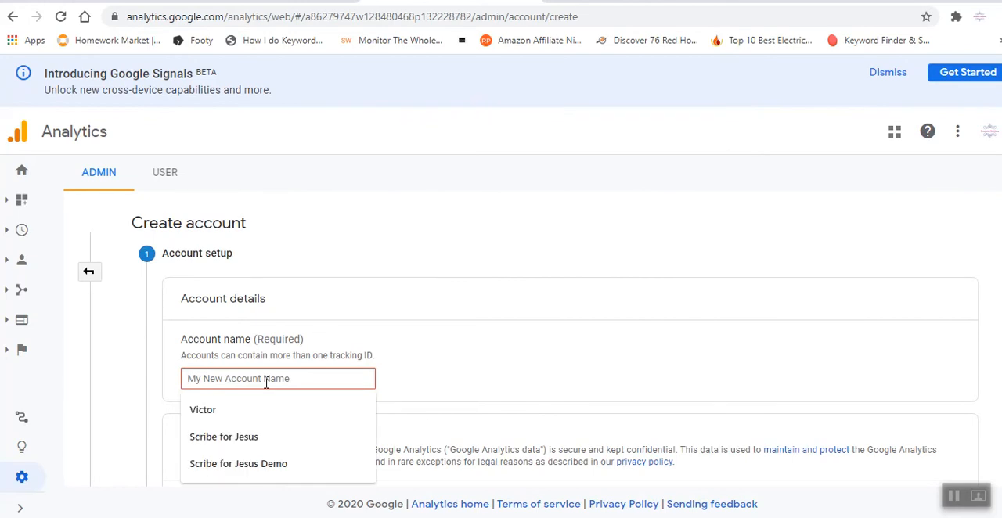
click(271, 437)
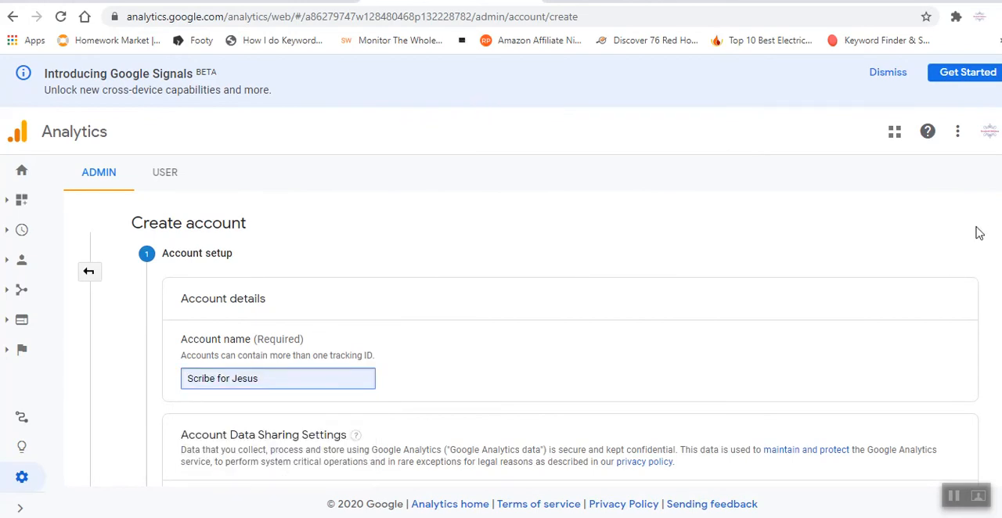
scroll(974, 246, down, 6)
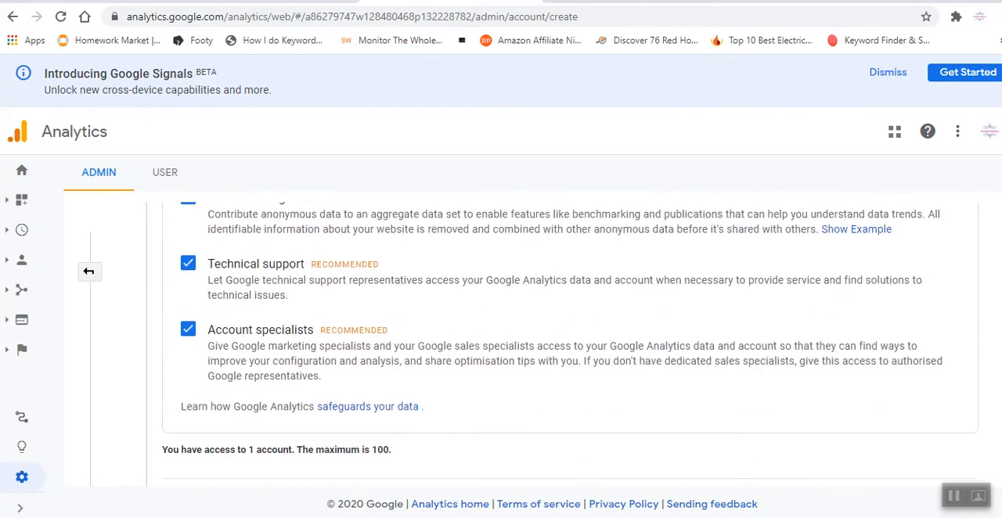
scroll(570, 344, down, 2)
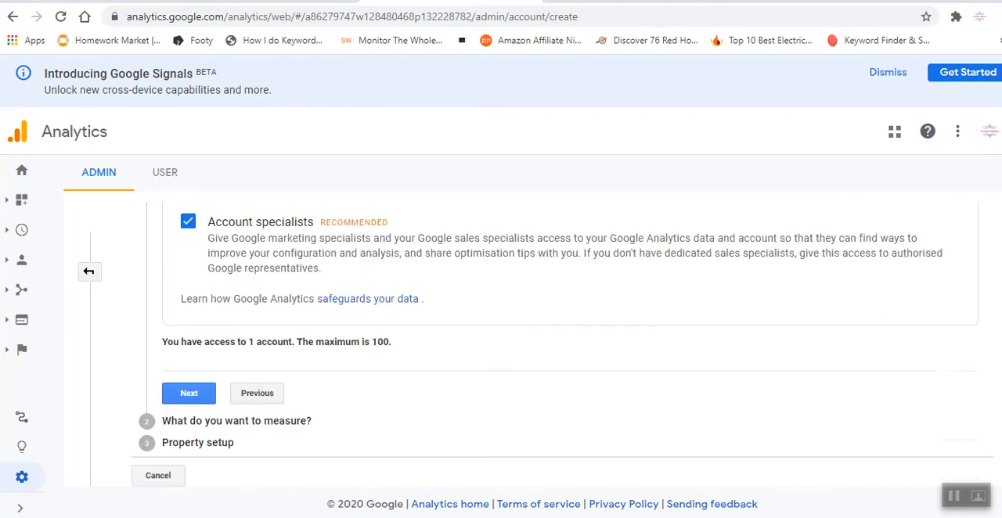
click(202, 398)
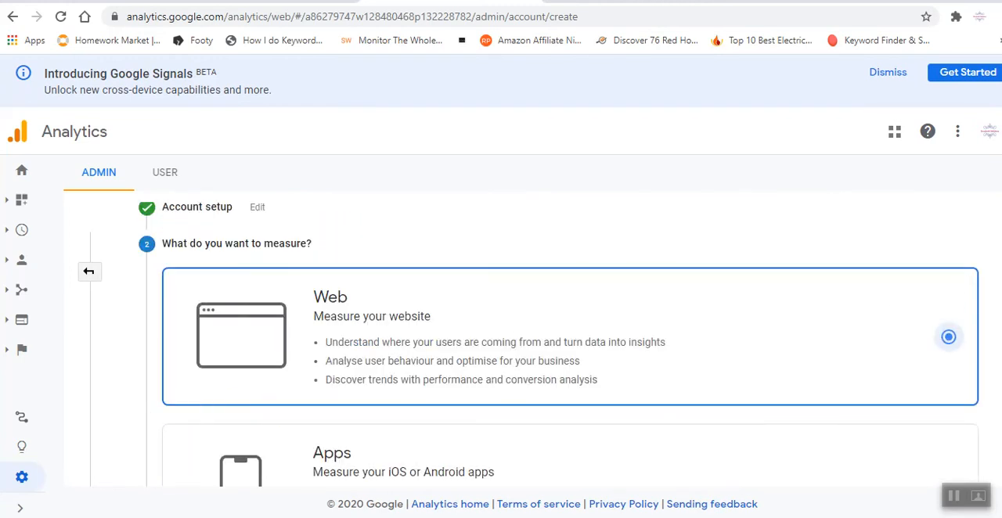
Keep Web as the platform to measure and enter Scribe for Jesus as the website name in the property setup.
scroll(797, 299, down, 1)
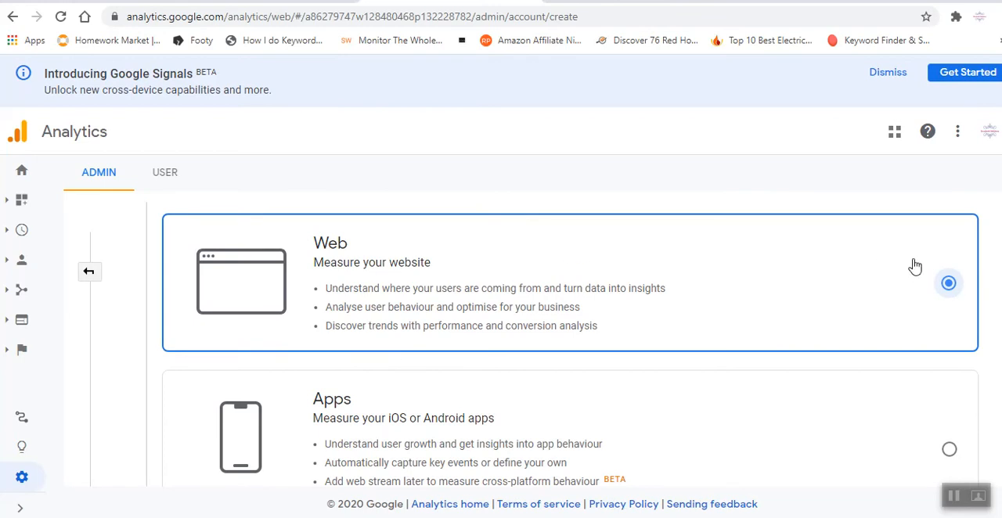
scroll(948, 282, down, 3)
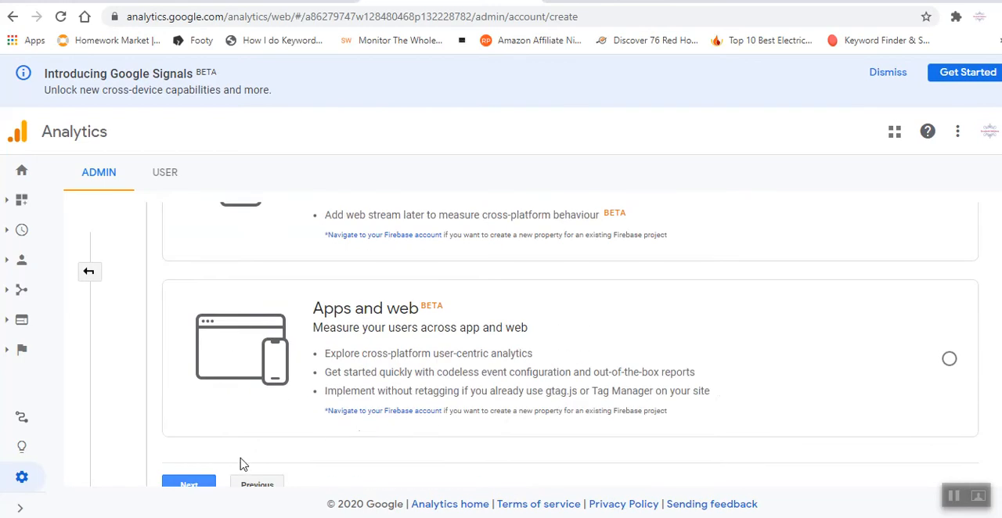
click(200, 480)
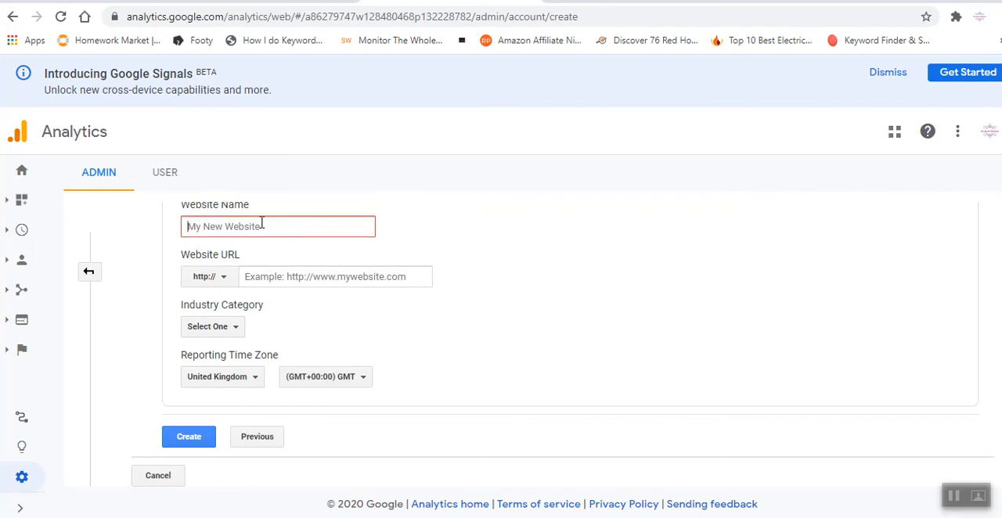
text(Scribe for Jesus)
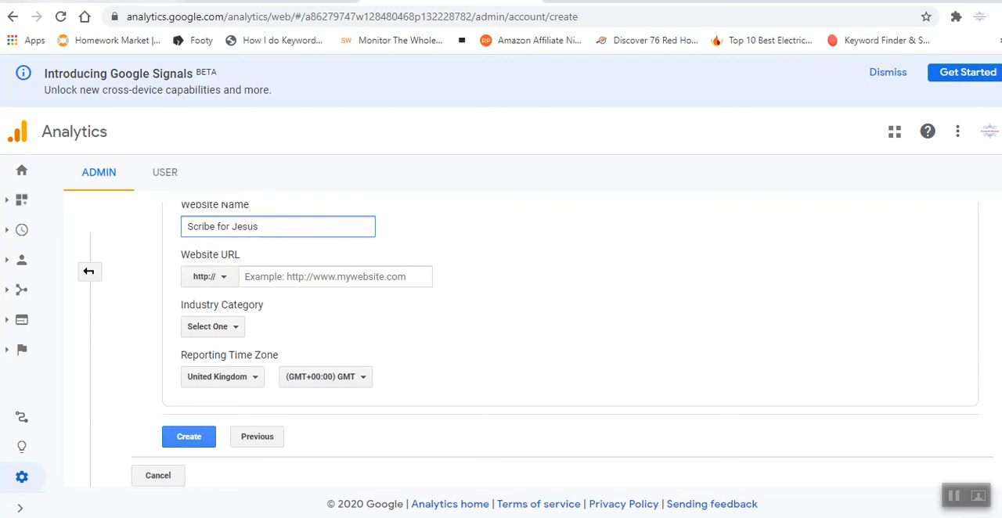
click(88, 2)
drag(205, 18, 121, 19)
key(ctrl+c)
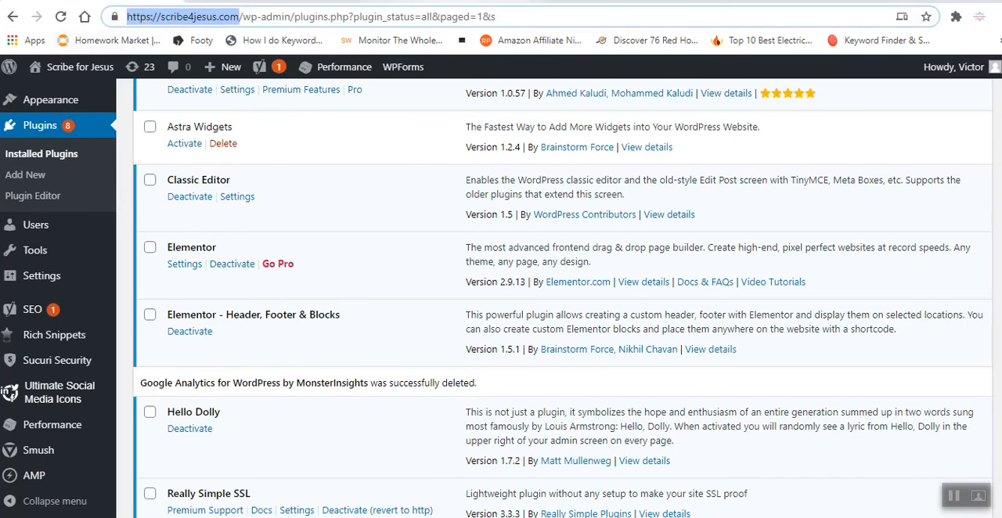
click(451, 2)
click(282, 269)
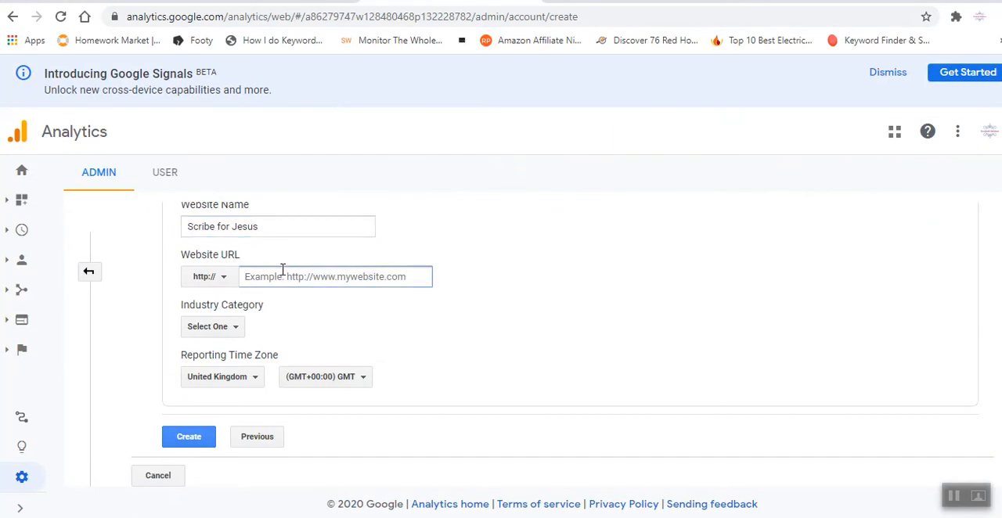
key(ctrl+v)
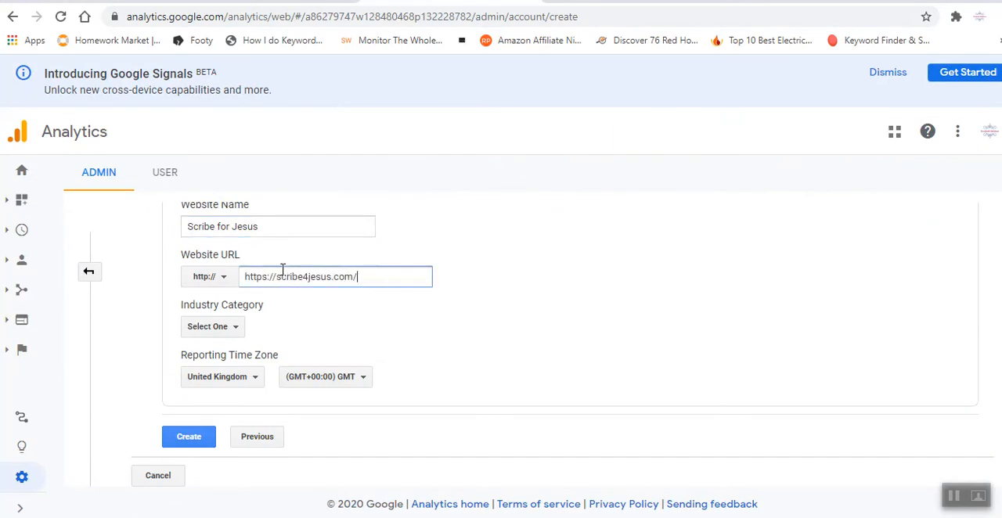
click(222, 278)
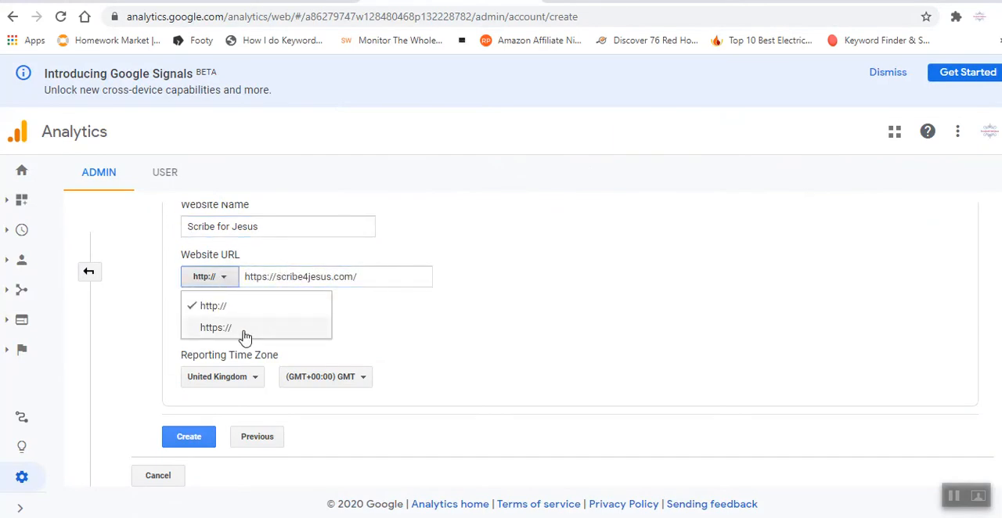
click(270, 327)
click(284, 263)
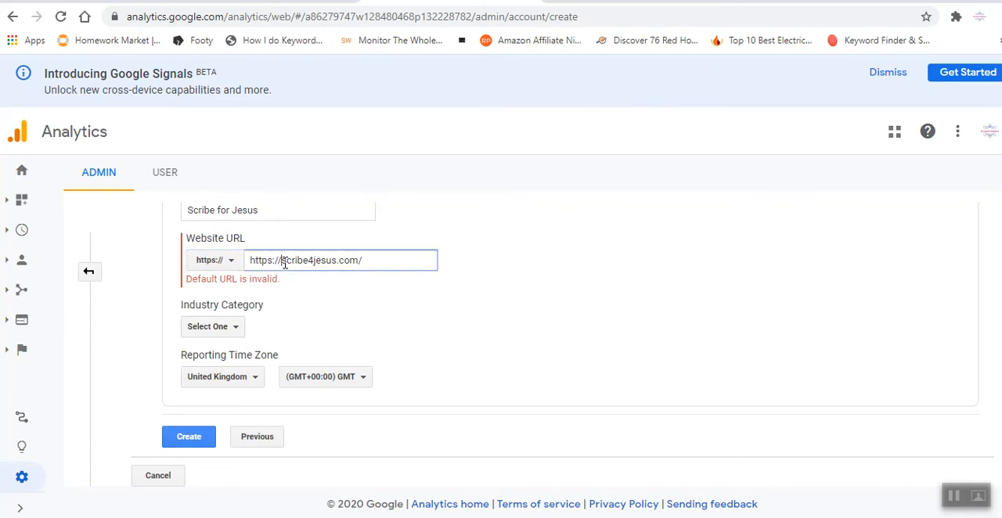
key(BackSpace)
key(BackSpace)
key(BackSpace)
key(BackSpace)
key(BackSpace)
key(BackSpace)
key(BackSpace)
key(BackSpace)
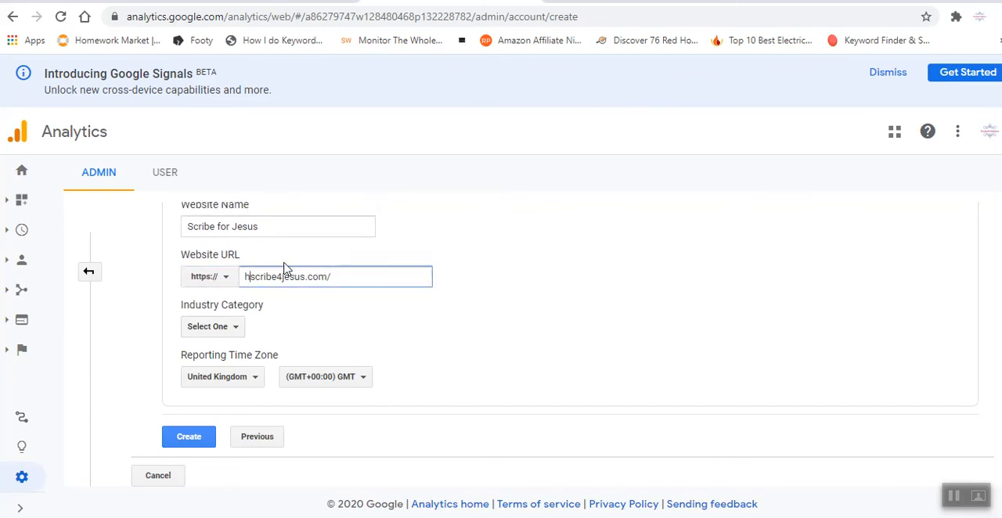
Set the industry category to Business and Industrial Markets and the reporting time zone country to Kenya, and create the property.
click(227, 328)
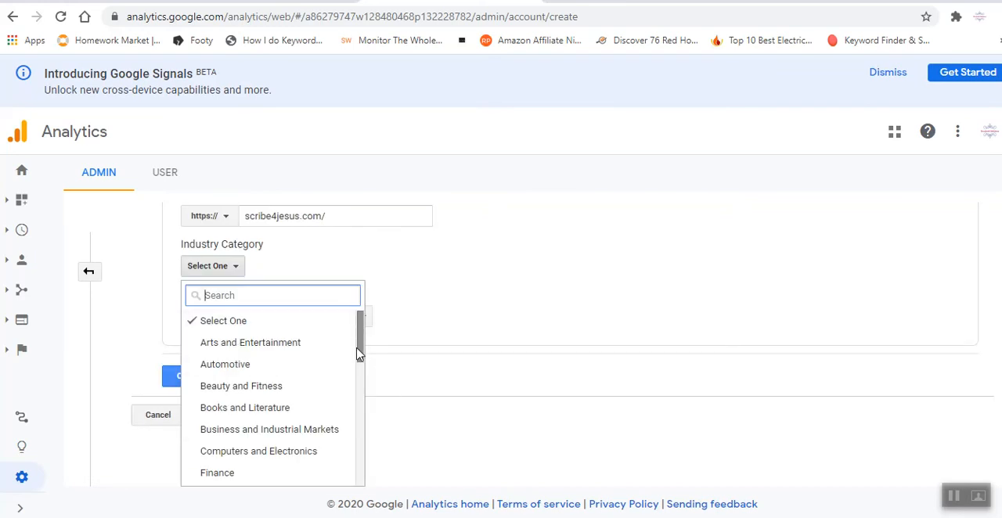
click(322, 432)
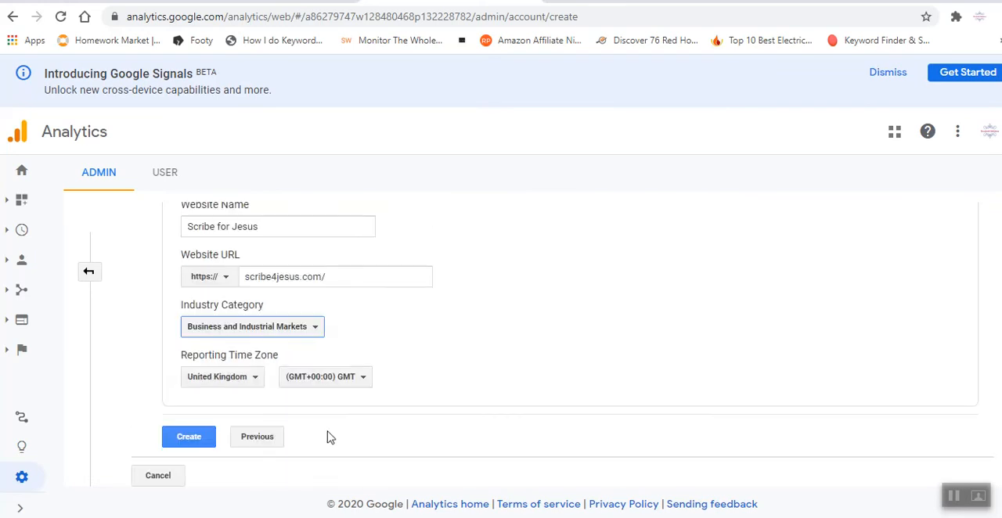
click(257, 379)
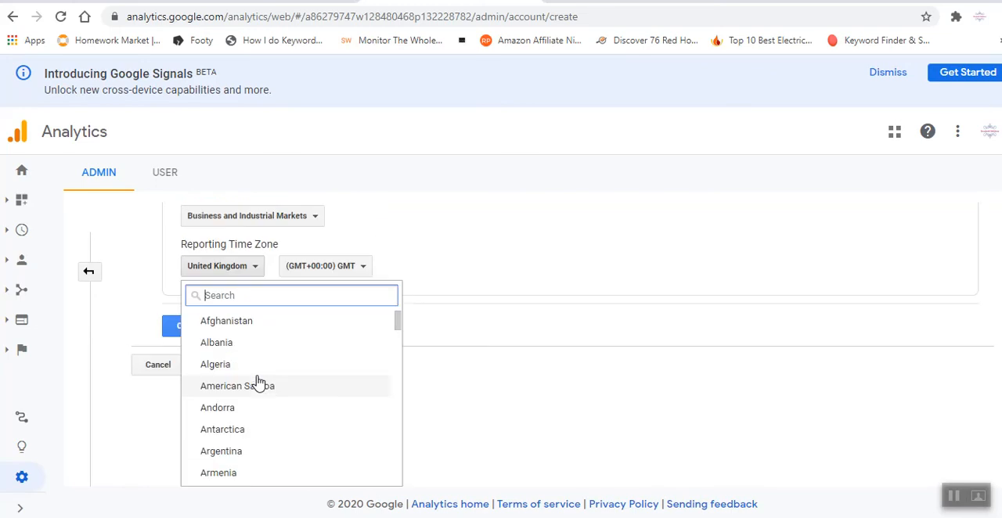
text(ke)
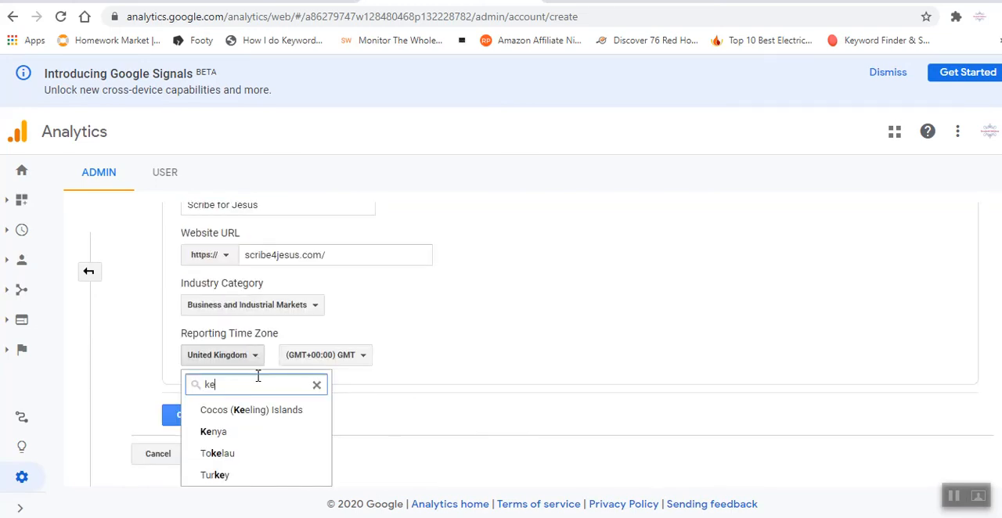
click(231, 436)
click(208, 439)
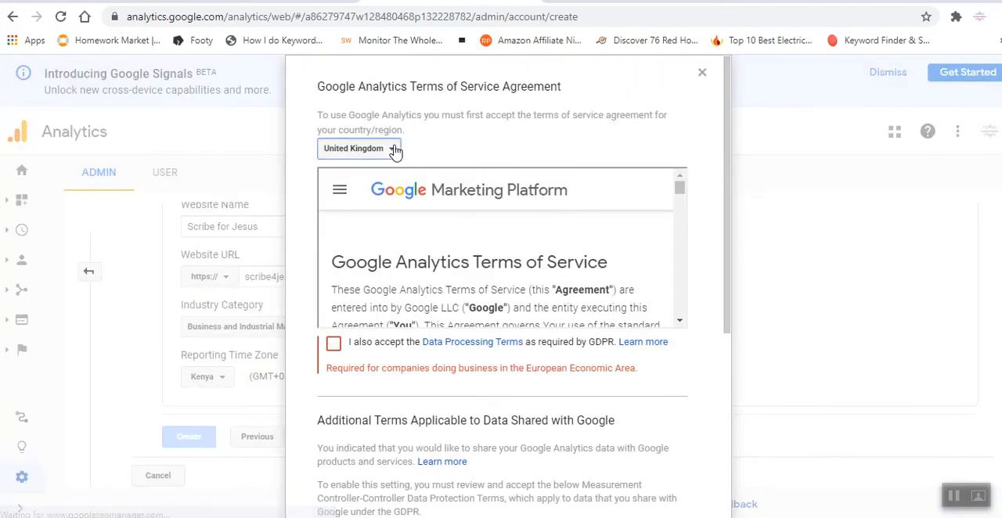
Set the terms of service country to Kenya, tick both data terms checkboxes and accept the agreement.
click(393, 149)
text(kenya)
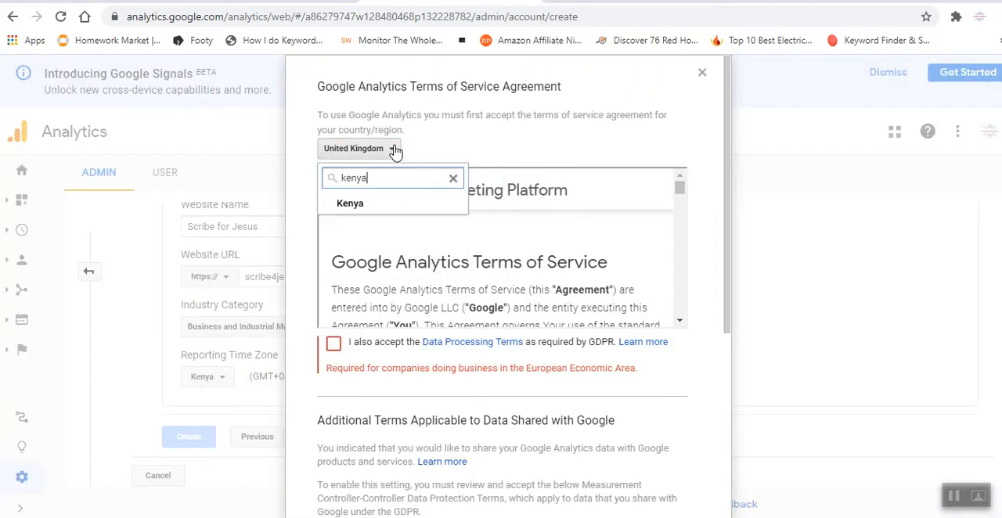
click(372, 203)
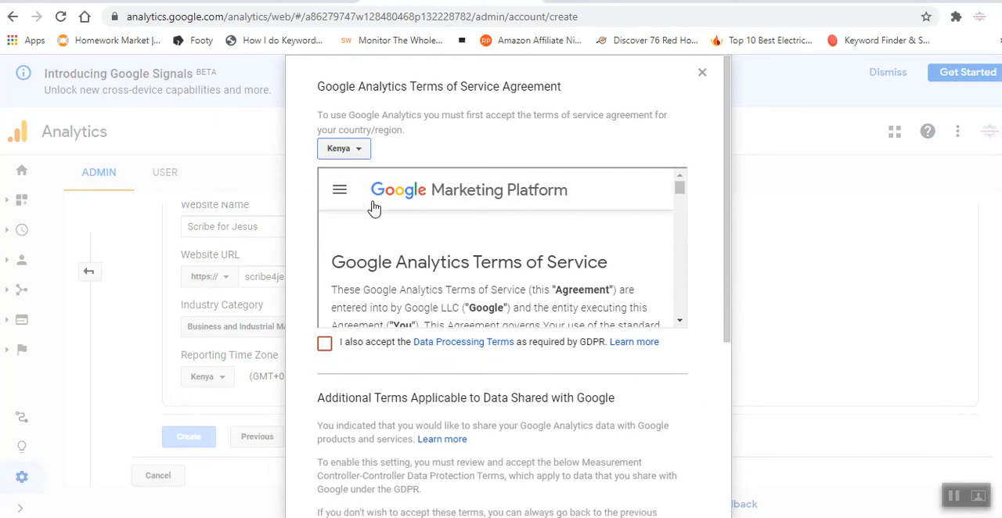
click(324, 343)
drag(727, 293, 711, 480)
click(325, 431)
click(345, 476)
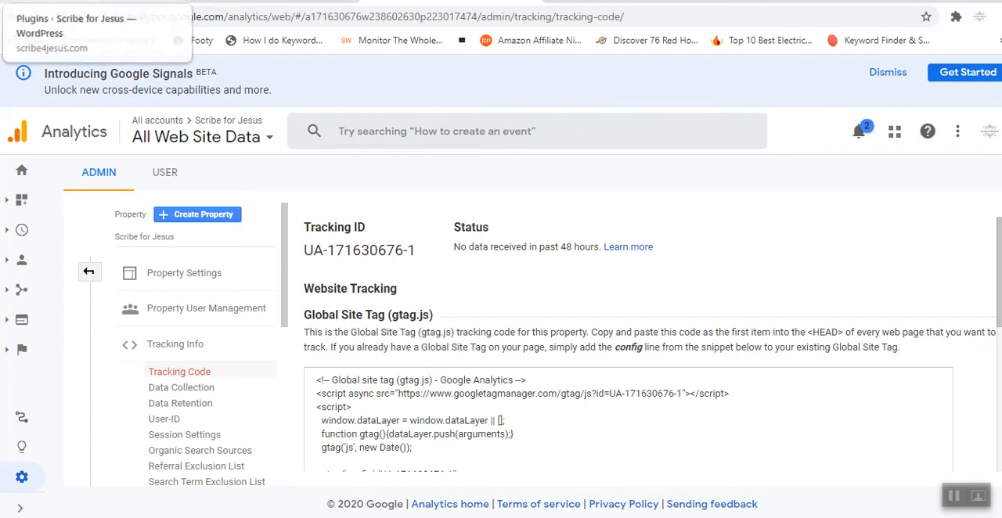
Switch to the WordPress admin of scribe4jesus.com, start adding a new plugin and activate the plugin search.
click(90, 0)
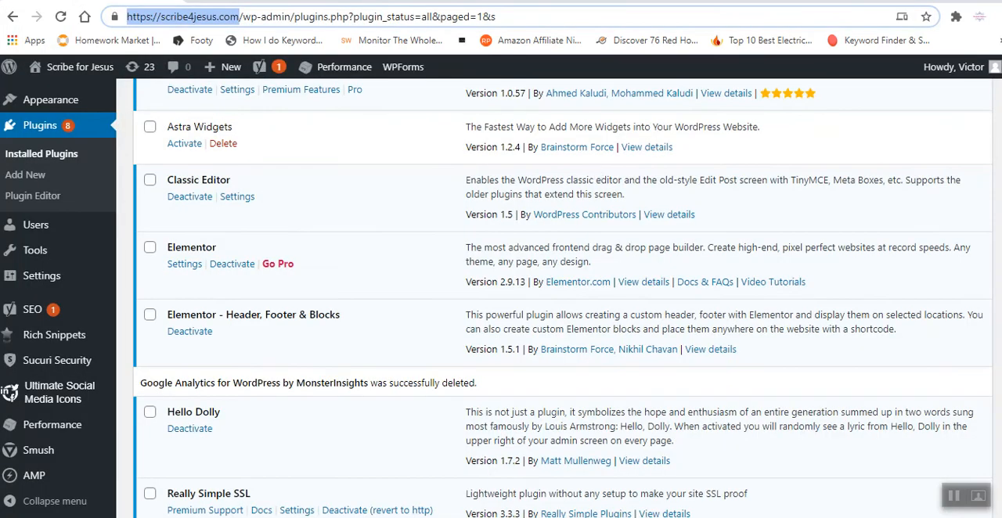
click(562, 297)
scroll(562, 297, up, 10)
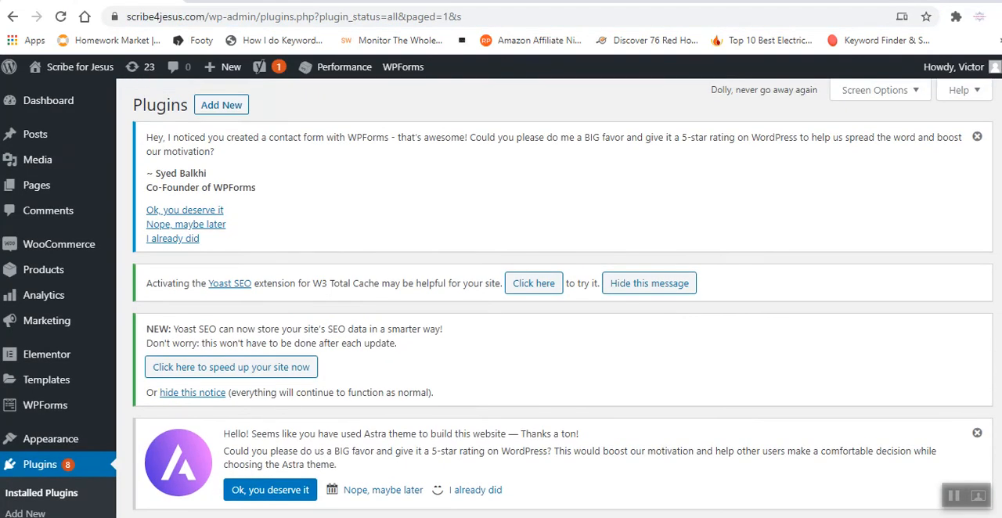
click(218, 108)
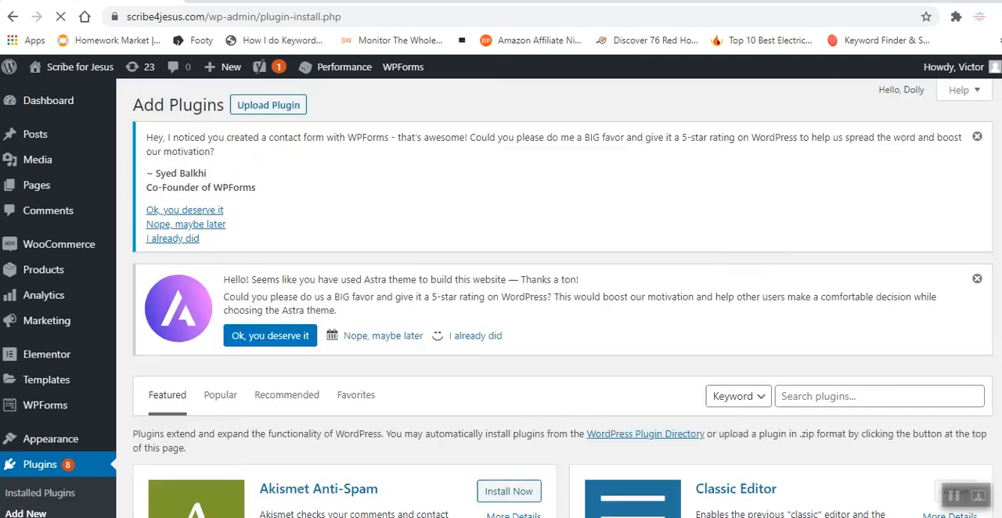
scroll(929, 252, down, 4)
scroll(929, 252, up, 2)
click(906, 245)
text(https://scribe4jesus.com/)
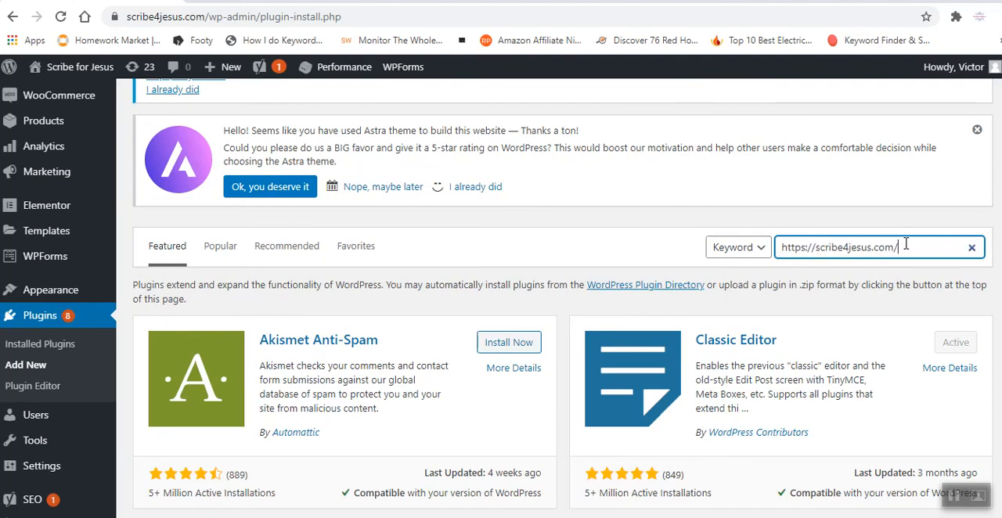
key(BackSpace)
key(BackSpace)
key(BackSpace)
key(BackSpace)
key(BackSpace)
key(BackSpace)
key(BackSpace)
key(BackSpace)
key(BackSpace)
key(BackSpace)
key(BackSpace)
key(BackSpace)
key(BackSpace)
key(BackSpace)
key(BackSpace)
key(BackSpace)
key(BackSpace)
key(BackSpace)
key(BackSpace)
key(BackSpace)
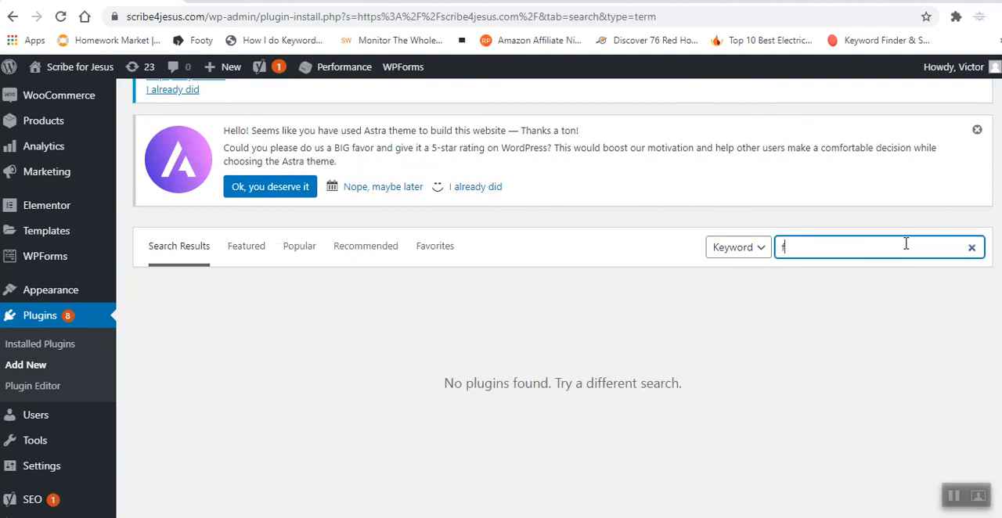
Search the plugin directory for "google analytics dashboard".
text(google)
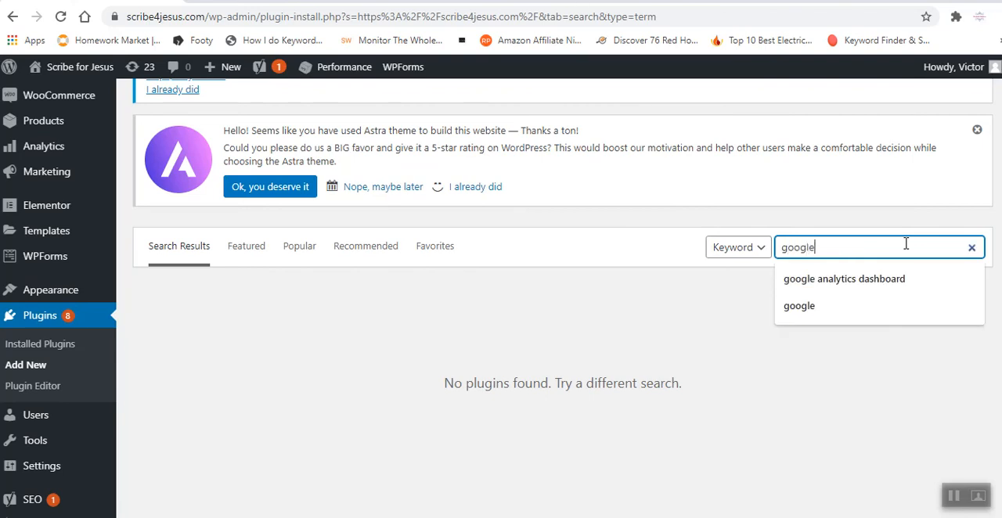
key(Return)
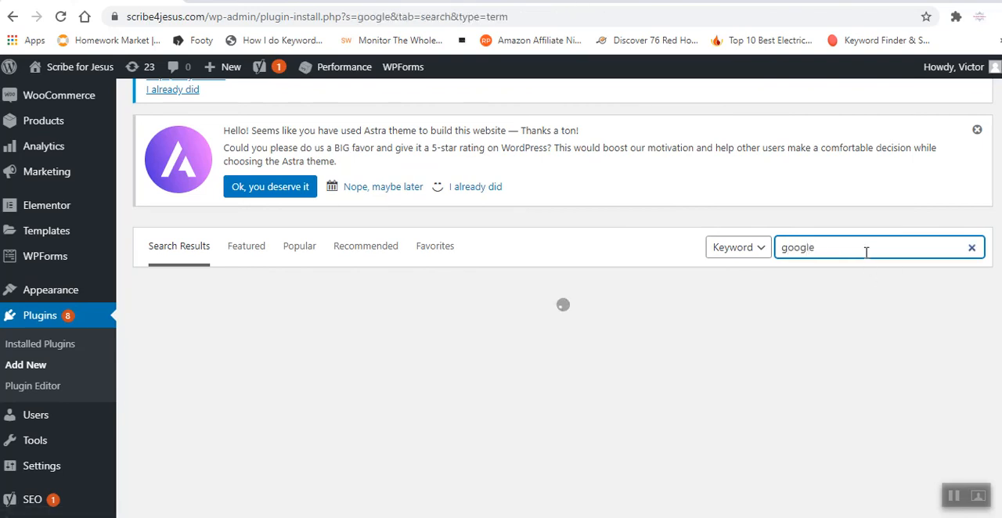
text(an)
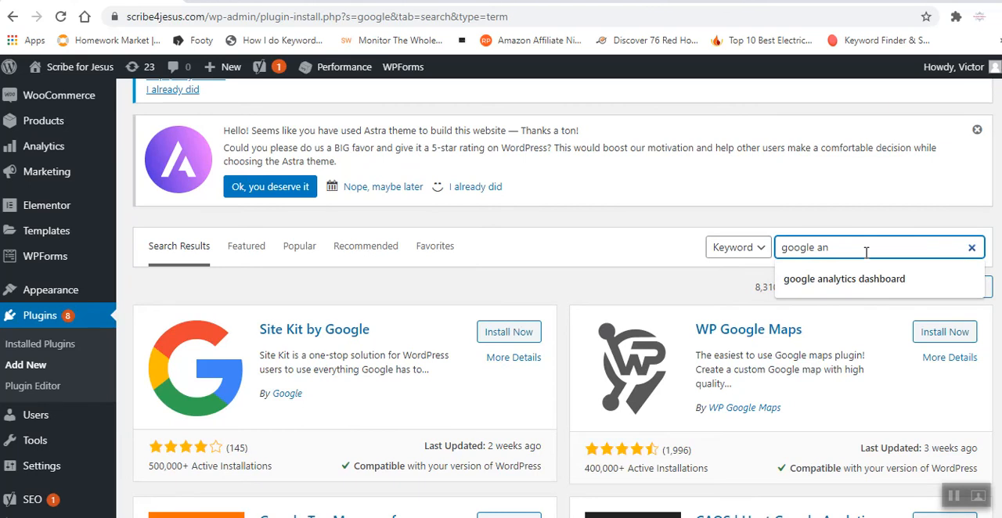
key(Return)
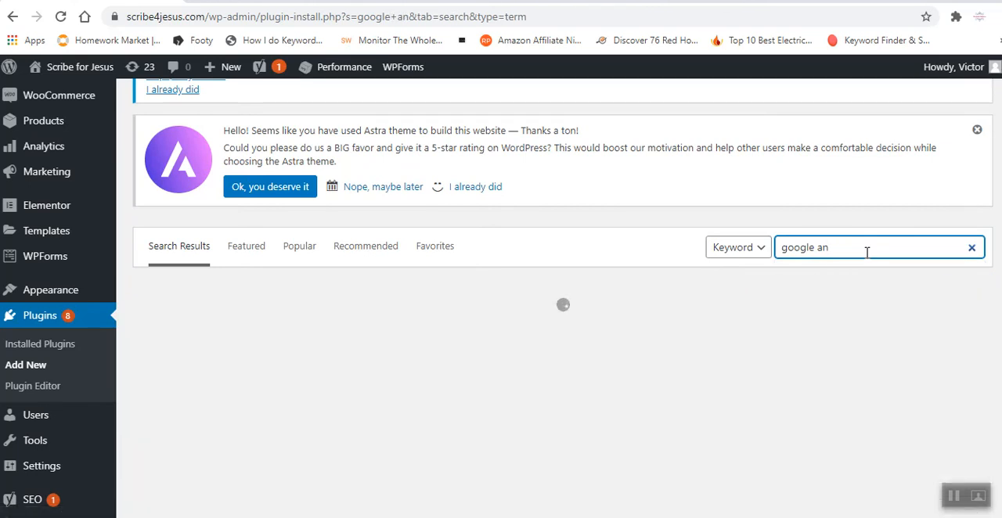
text(aly)
key(Return)
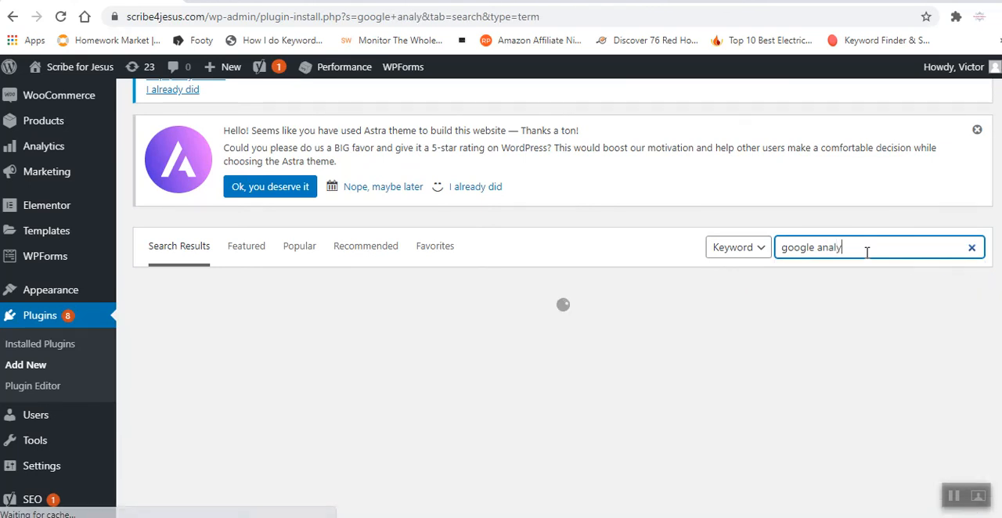
text(ti)
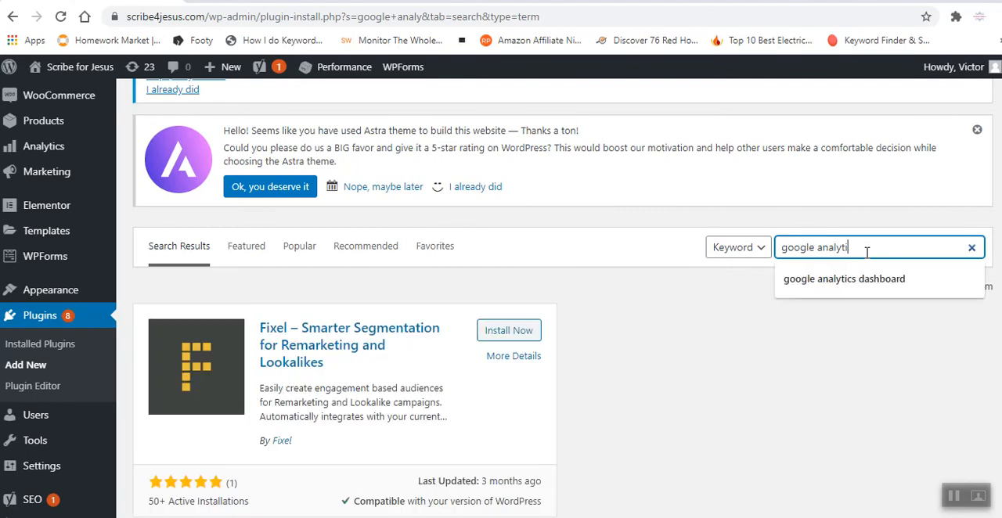
text(cs )
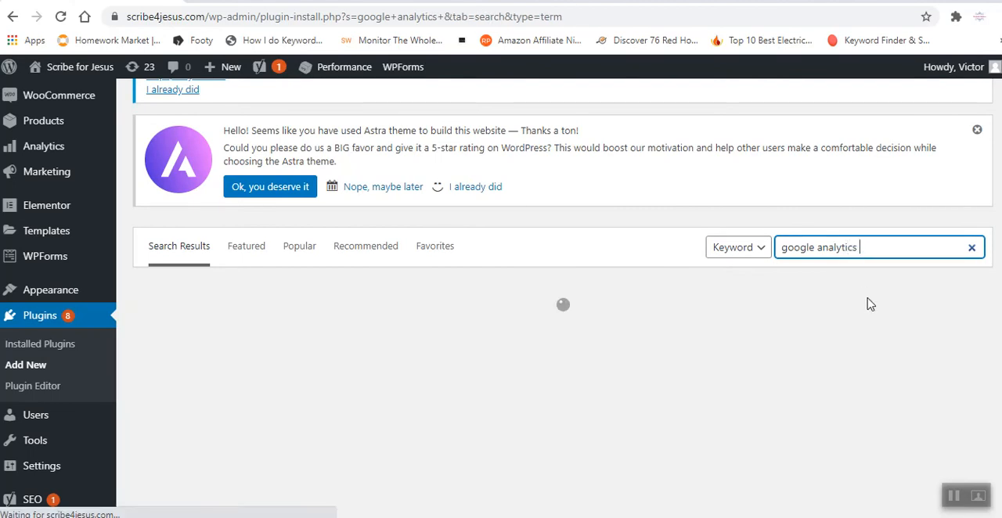
text(dashb)
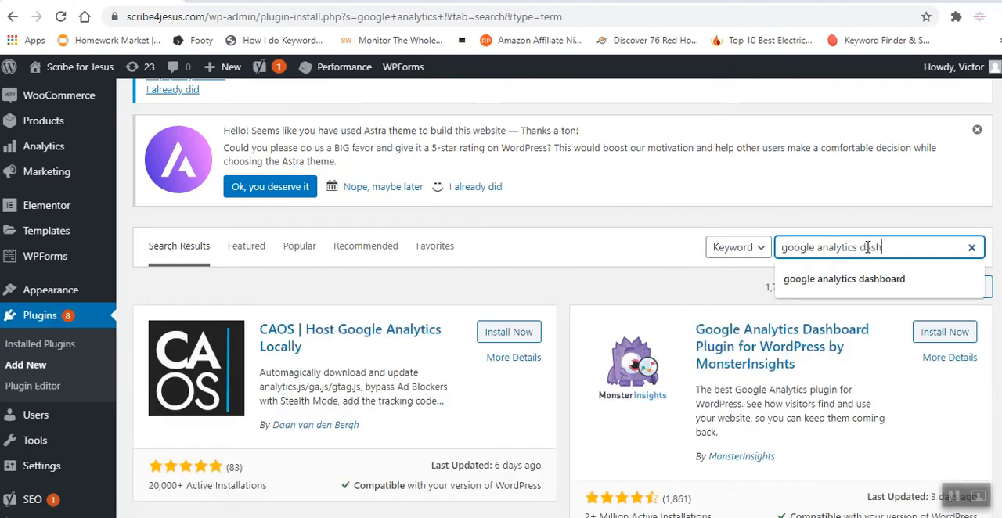
text(oard)
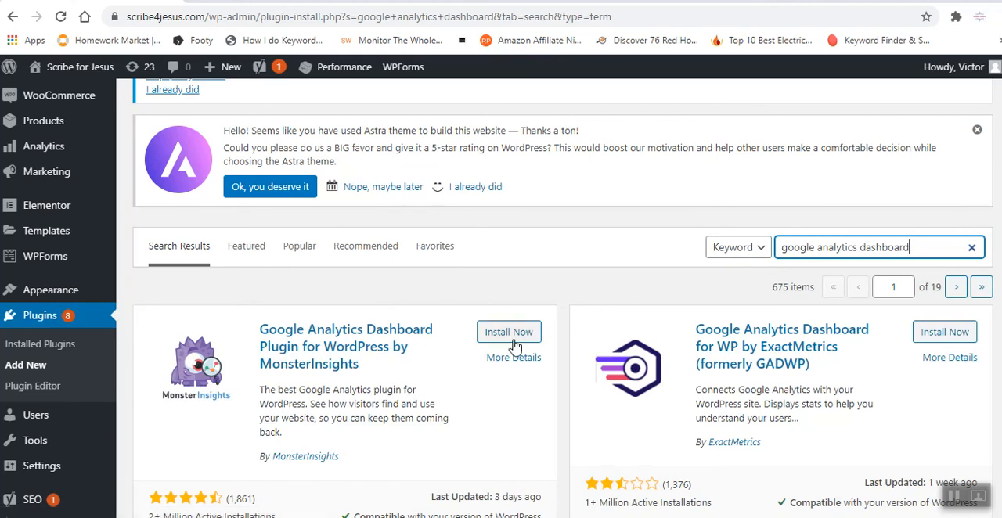
Install and activate the Google Analytics Dashboard Plugin for WordPress by MonsterInsights, and launch its setup wizard.
click(509, 336)
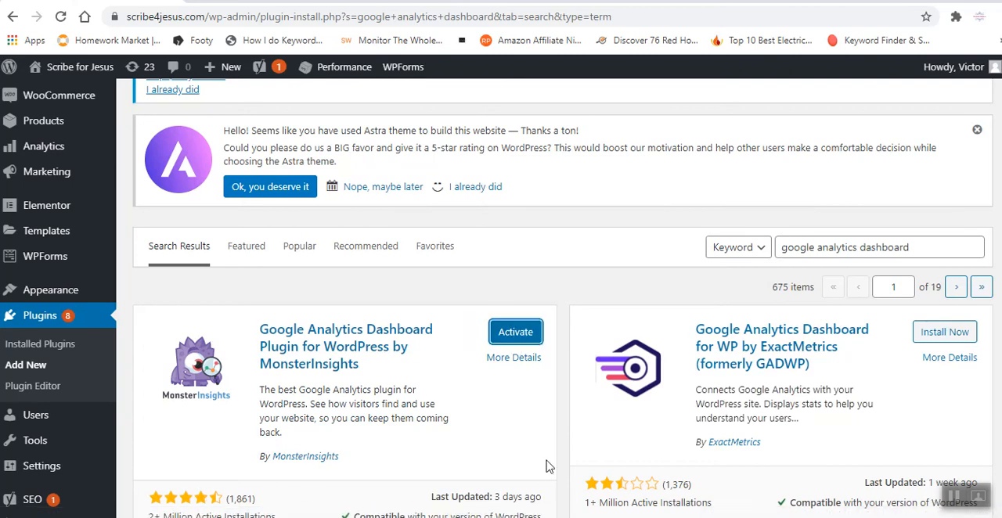
click(525, 341)
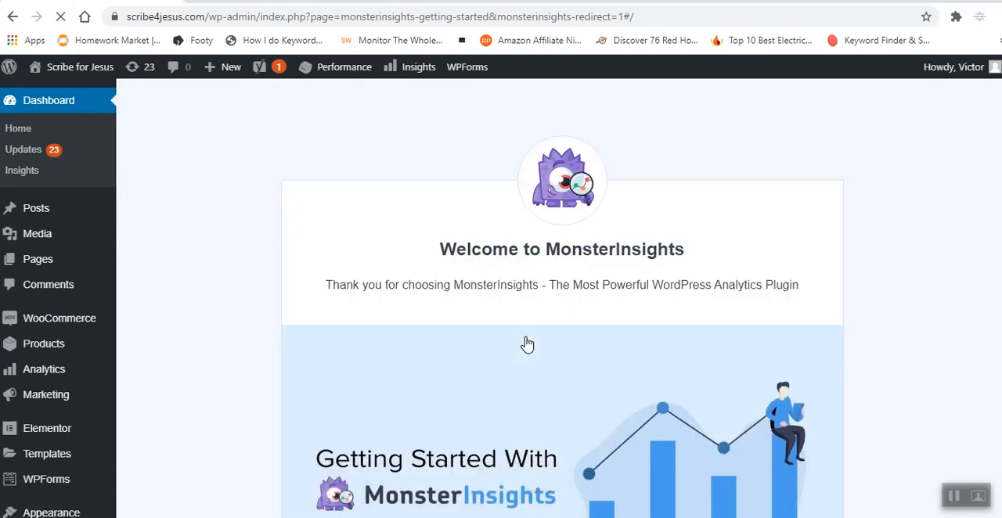
scroll(532, 359, down, 5)
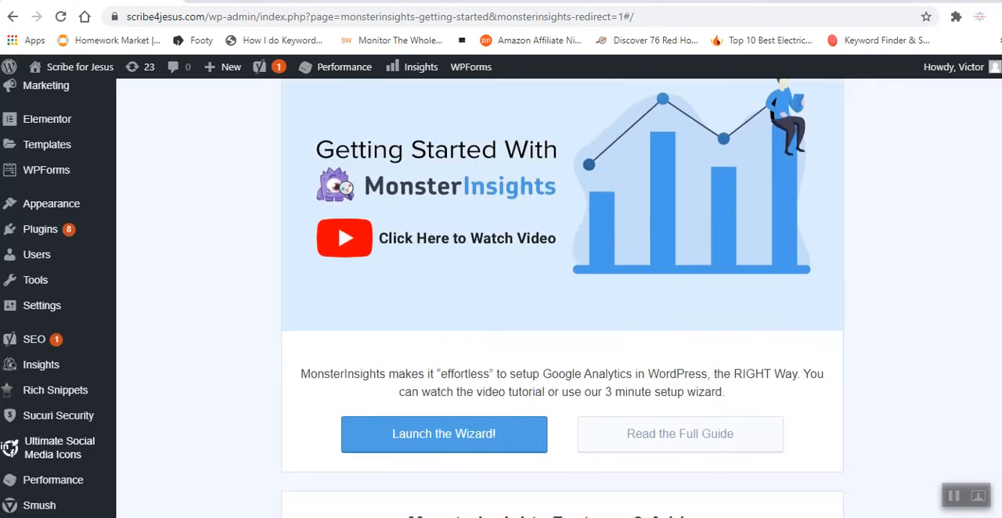
click(486, 379)
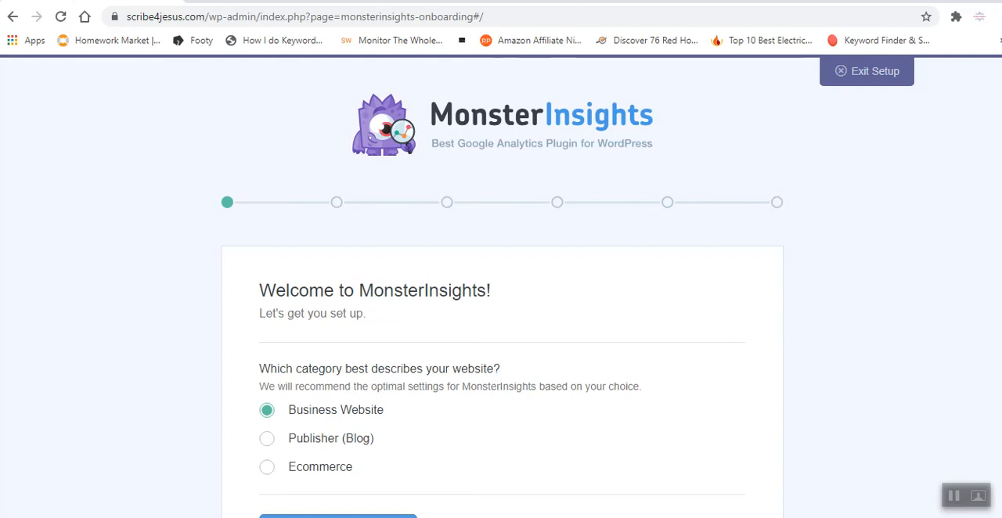
Set the website category to Publisher (Blog) and save it to continue the setup.
scroll(501, 285, down, 1)
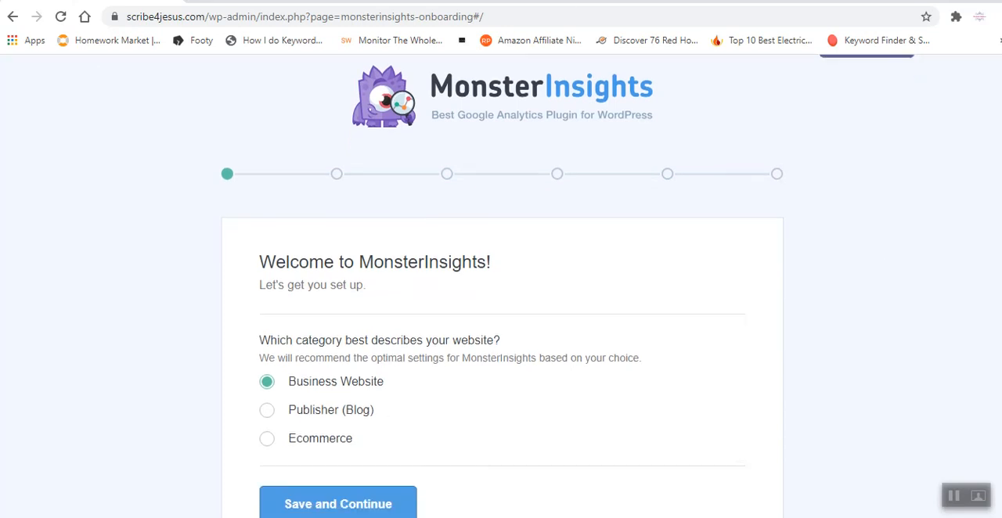
click(329, 398)
click(367, 495)
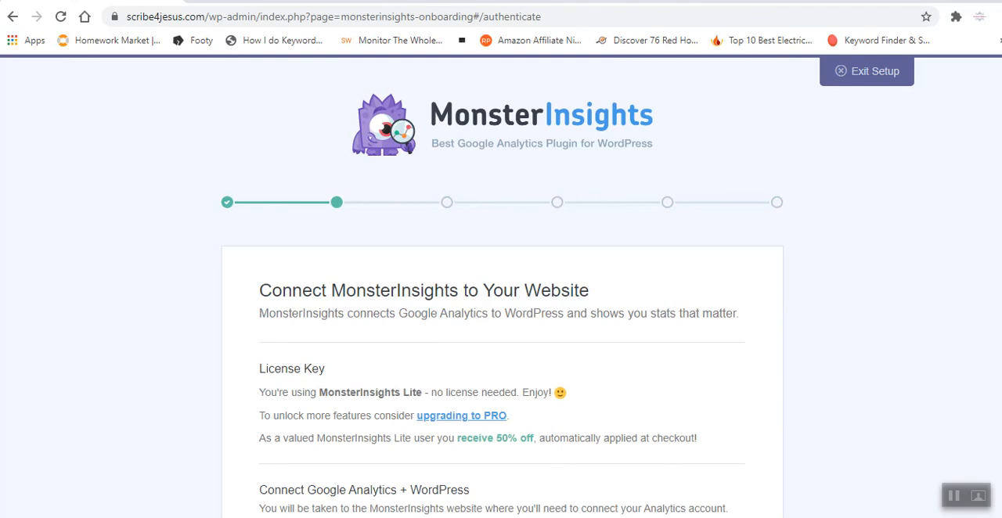
Connect MonsterInsights to the first listed Google account and allow it the requested access.
scroll(1000, 416, down, 2)
scroll(999, 417, up, 1)
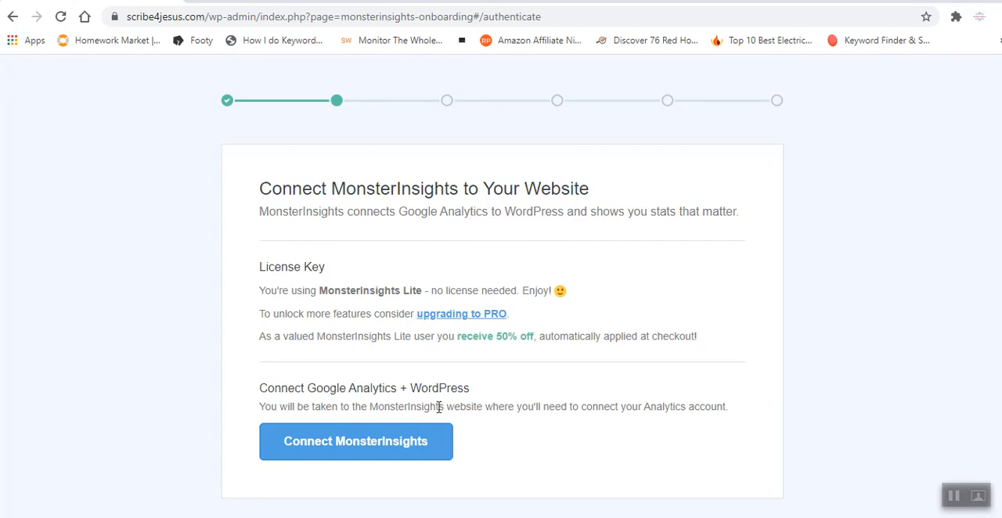
click(396, 460)
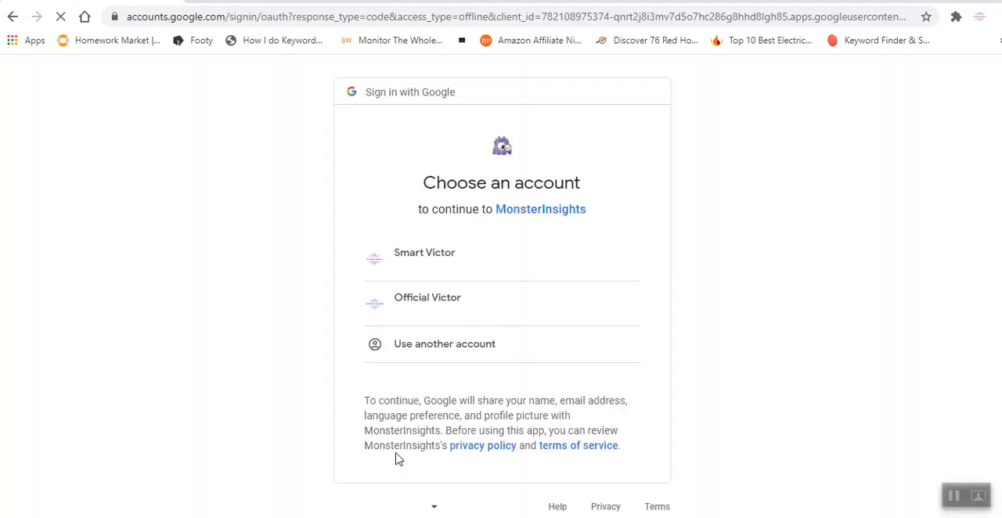
click(450, 266)
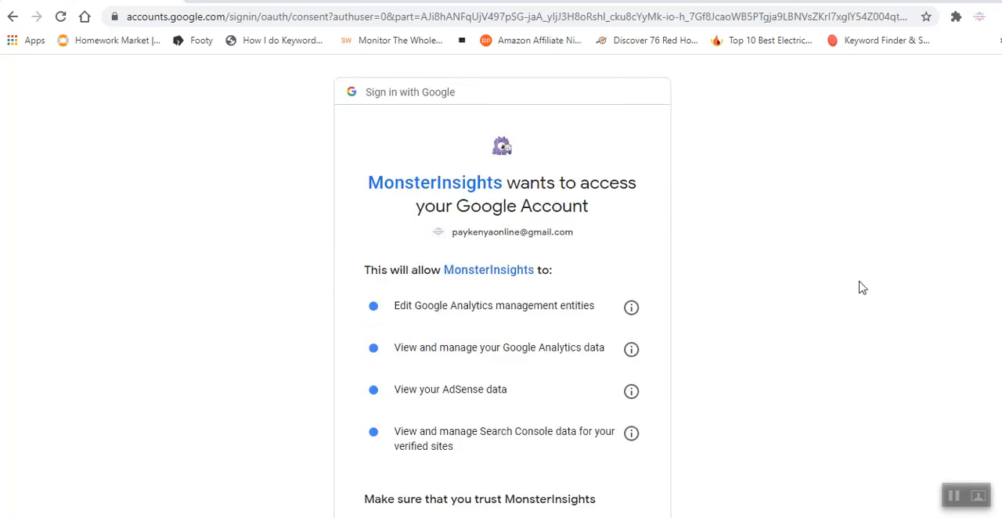
scroll(995, 345, down, 3)
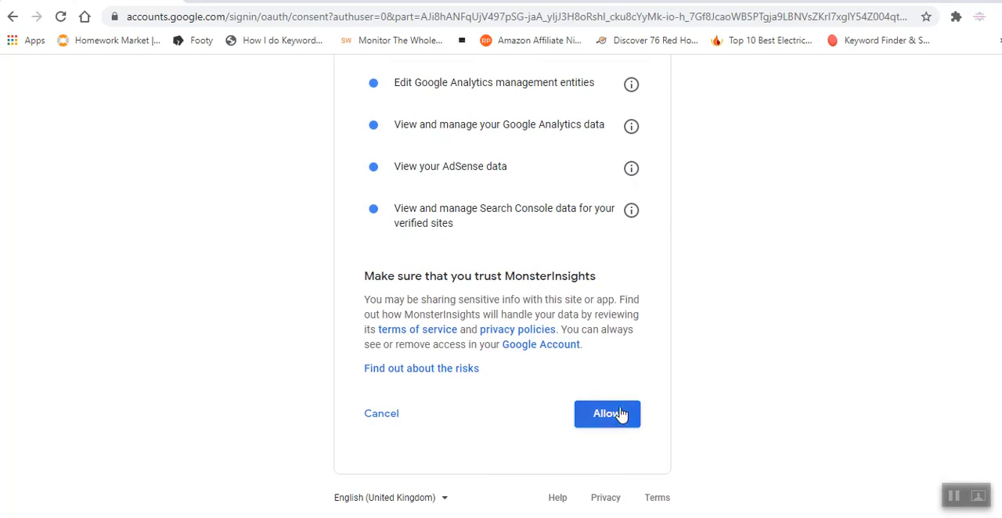
click(624, 414)
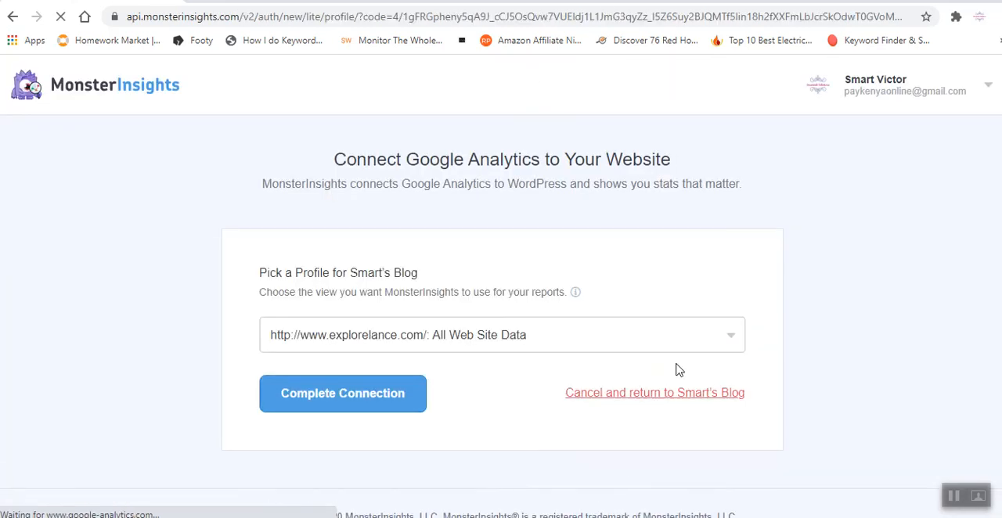
click(736, 341)
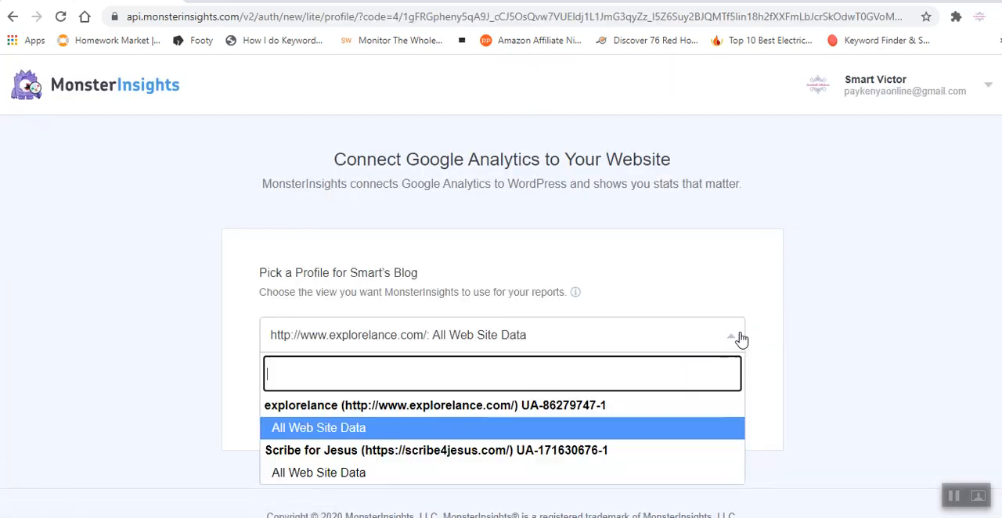
click(554, 471)
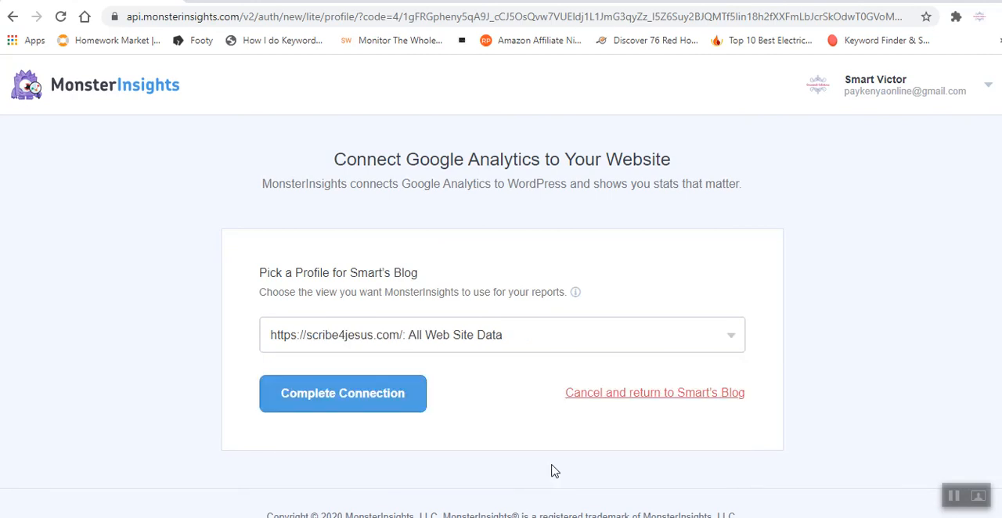
click(407, 405)
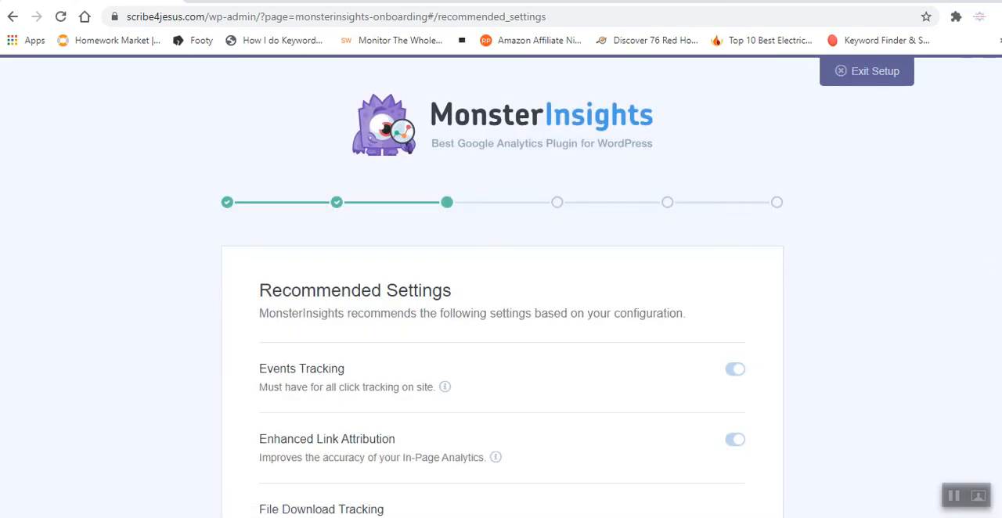
Review the recommended settings, turn on Install Updates Automatically, and save them.
scroll(502, 313, down, 2)
scroll(502, 313, down, 1)
scroll(502, 313, down, 1)
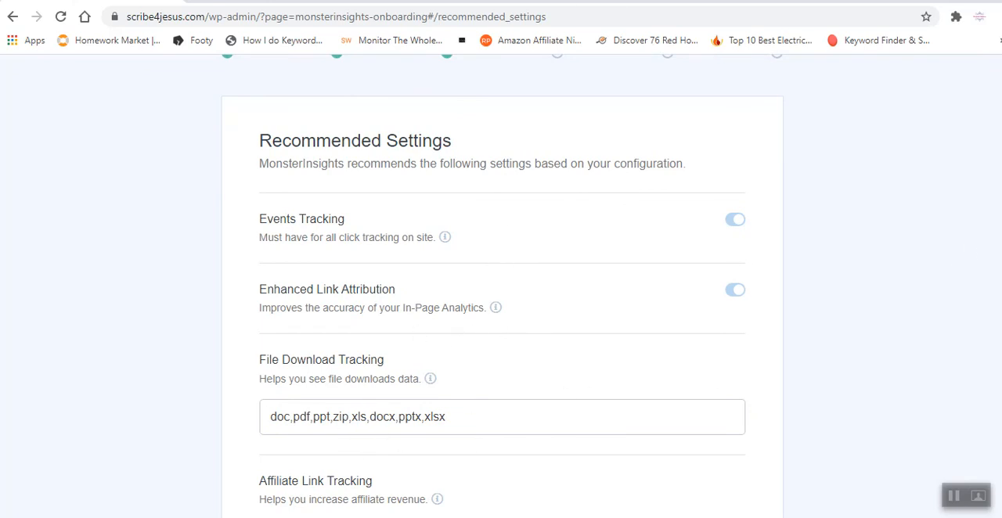
scroll(991, 250, down, 3)
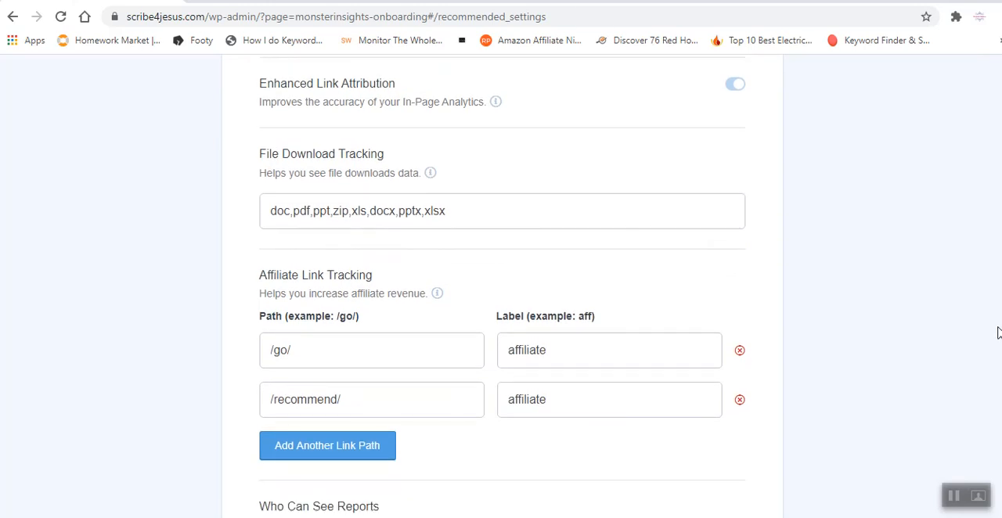
scroll(997, 336, down, 1)
scroll(996, 352, down, 4)
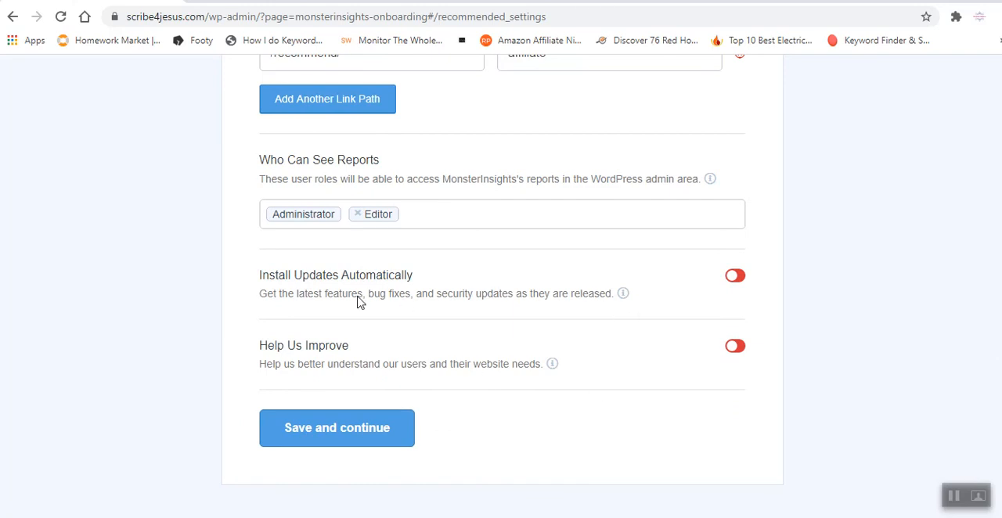
click(734, 278)
click(337, 429)
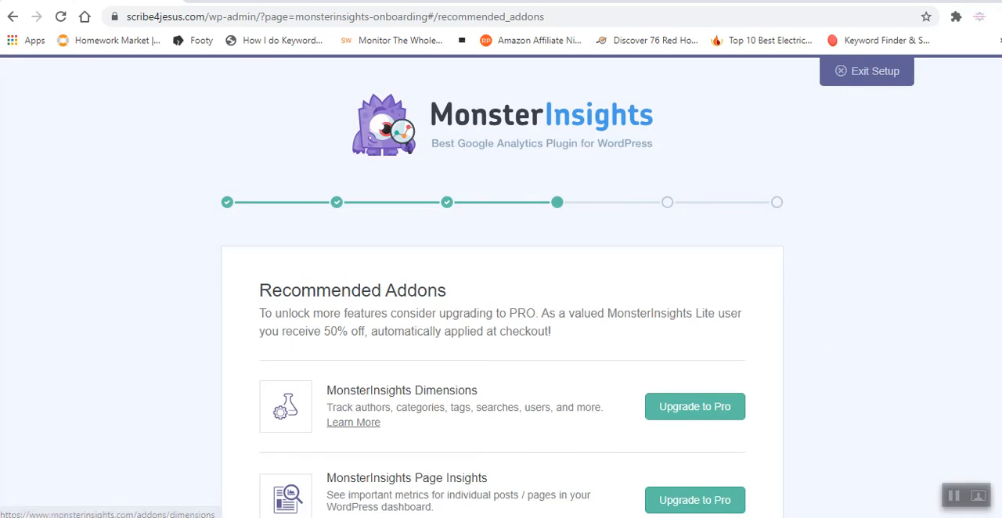
Continue past the recommended addons without upgrading, then finish the setup and exit the wizard.
scroll(993, 342, down, 6)
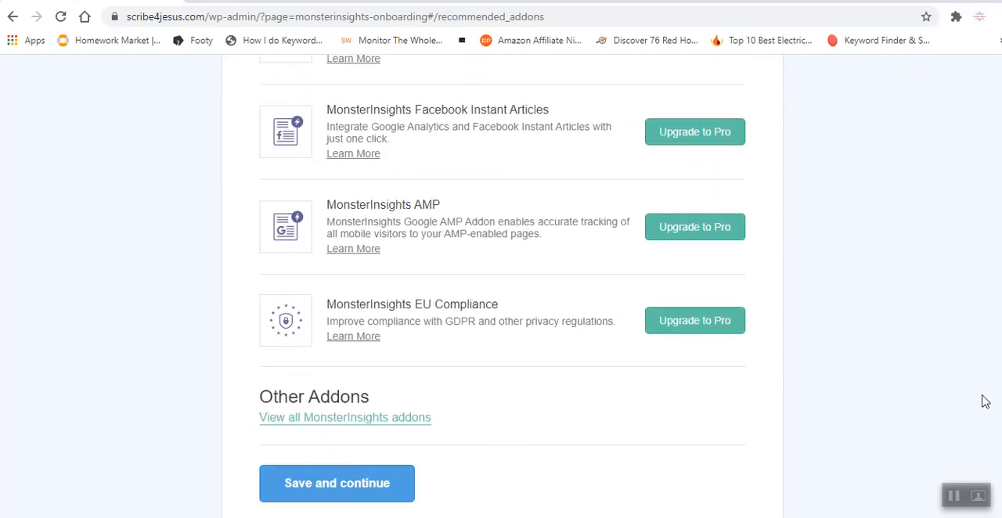
click(374, 433)
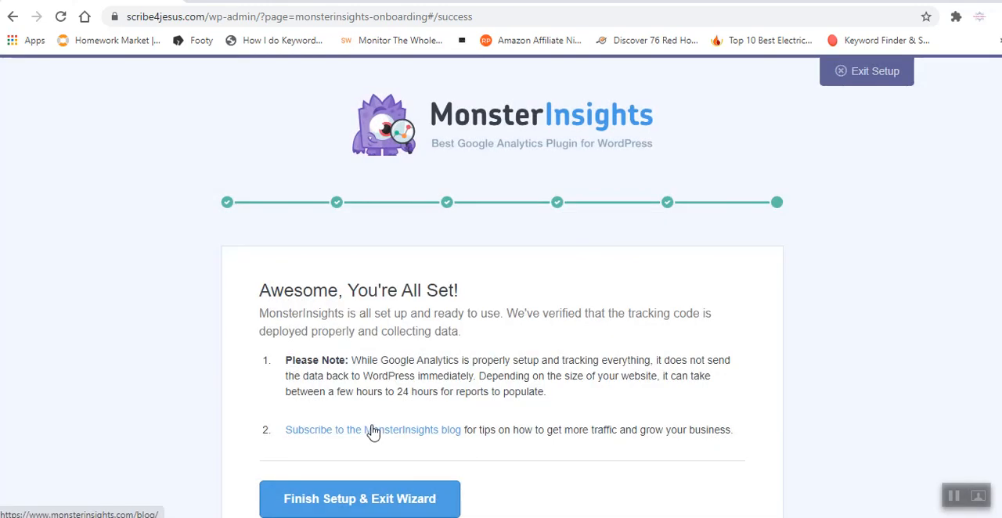
click(374, 499)
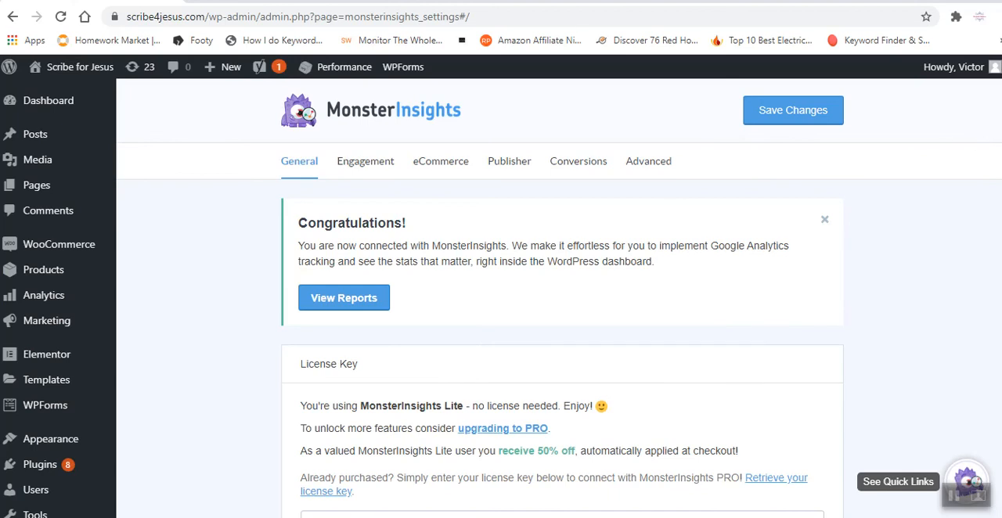
Open the MonsterInsights reports and examine the Pageviews chart and summary statistics in the Overview Report.
scroll(973, 391, down, 10)
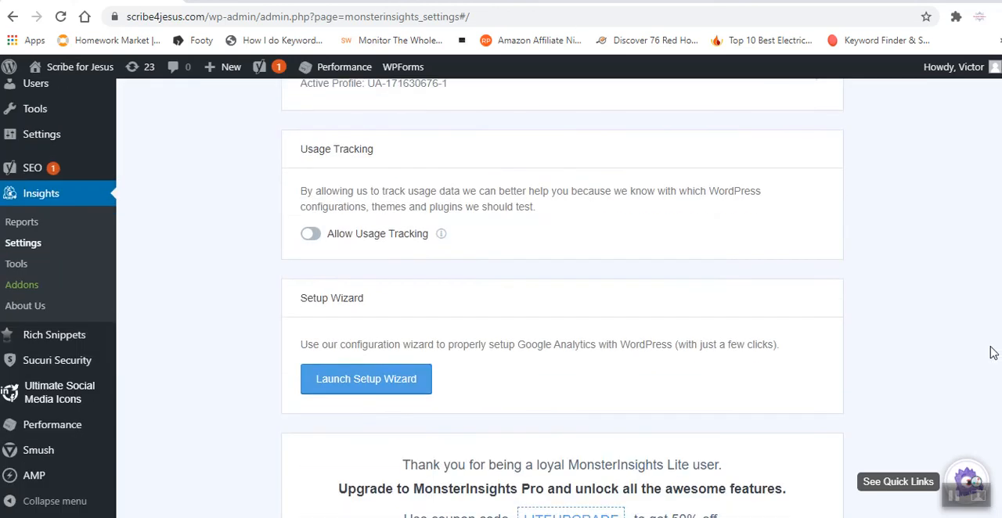
scroll(970, 352, up, 10)
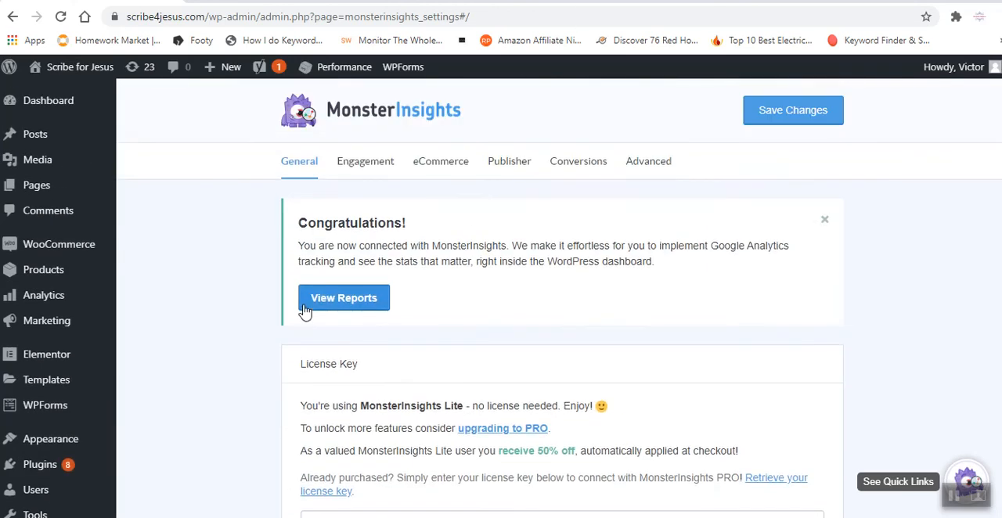
click(316, 304)
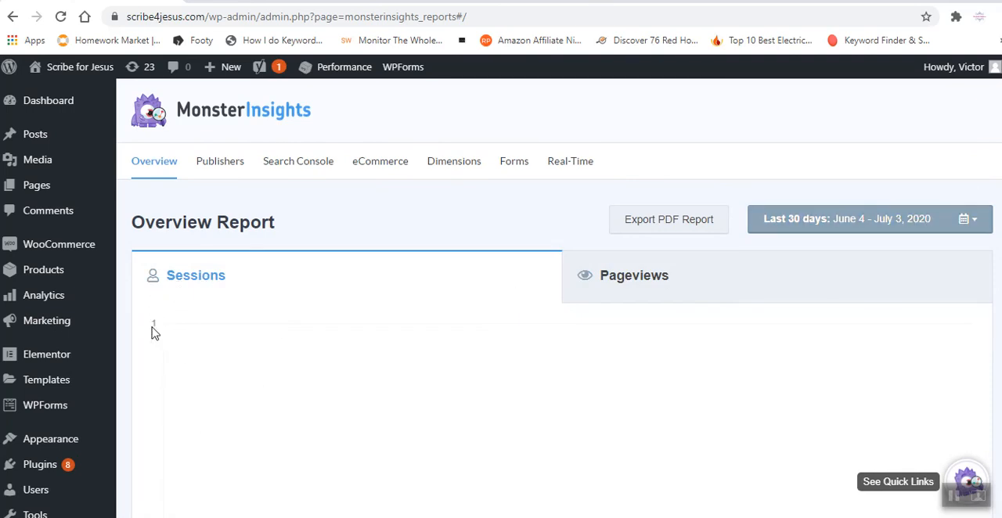
click(779, 291)
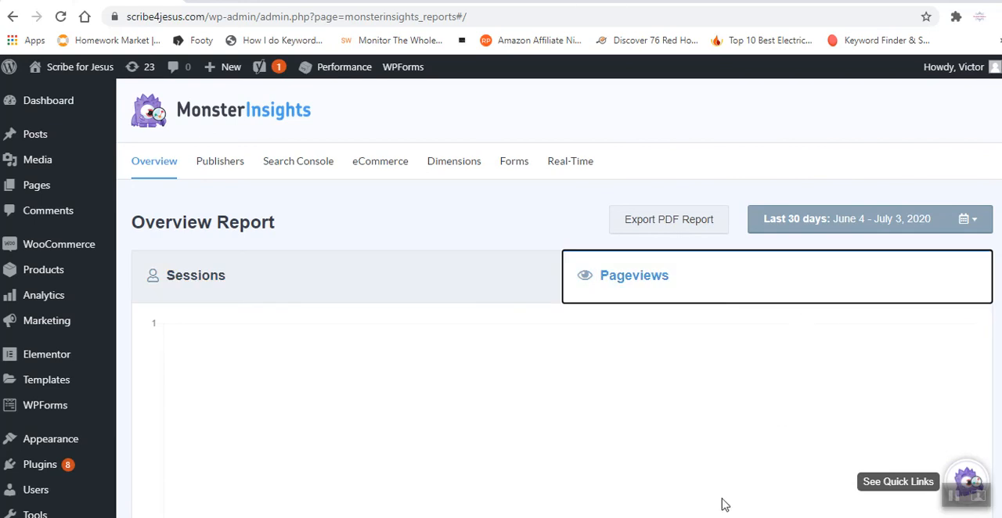
scroll(555, 313, down, 5)
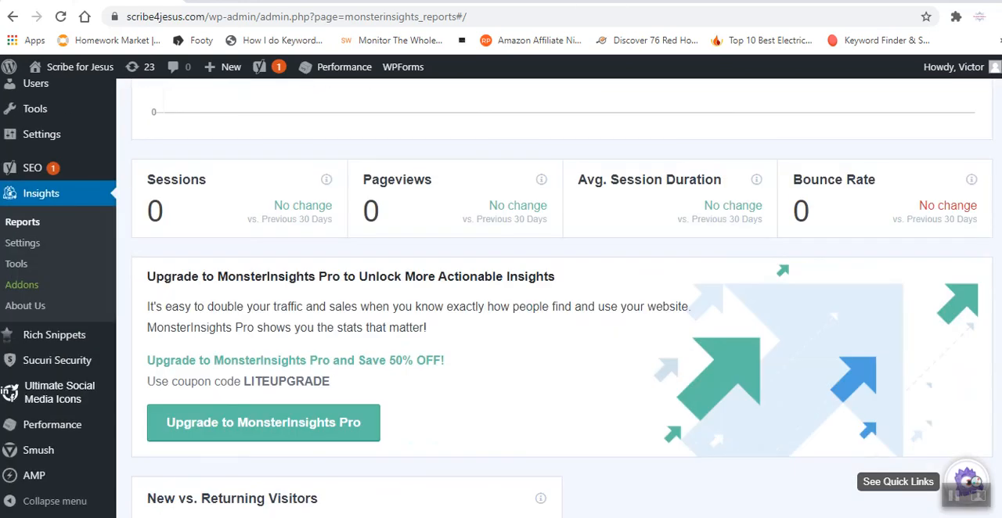
Examine the New vs. Returning Visitors, Top 10 Countries, Top 10 Referrals and Top Posts/Pages sections of the Overview Report.
scroll(562, 306, down, 1)
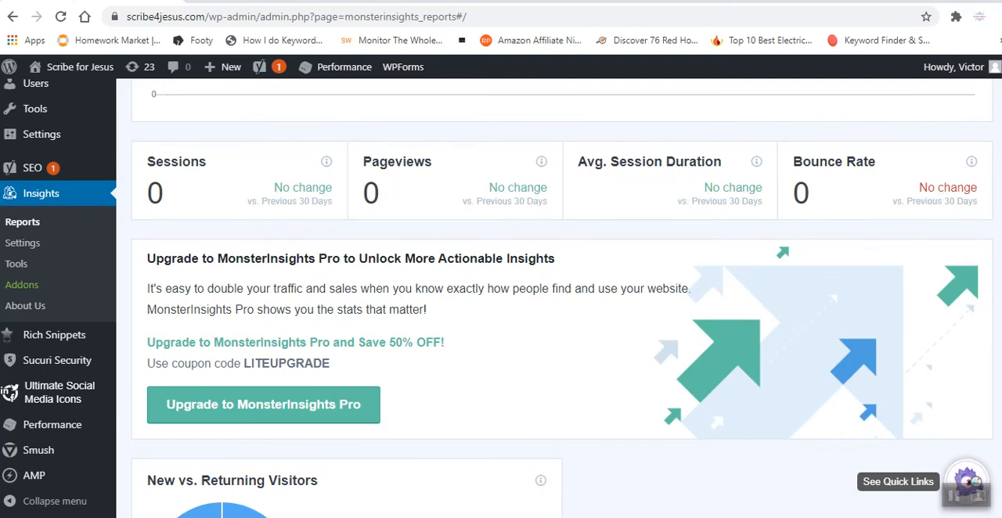
scroll(562, 298, down, 4)
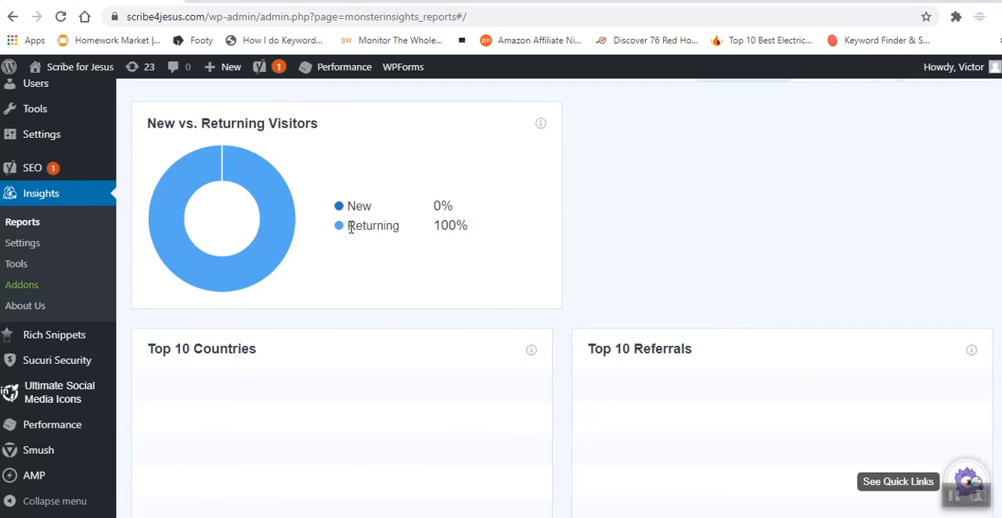
scroll(861, 342, down, 4)
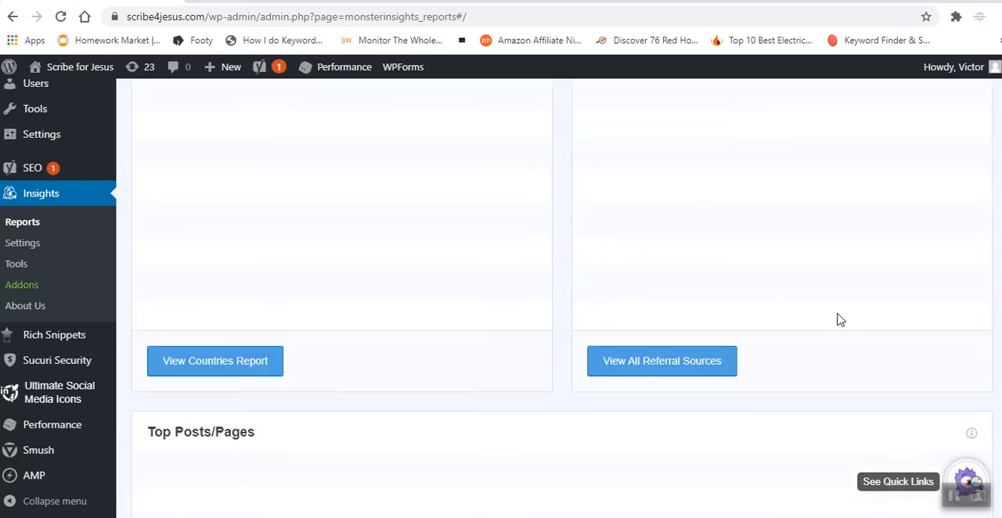
scroll(346, 376, up, 1)
scroll(501, 297, up, 1)
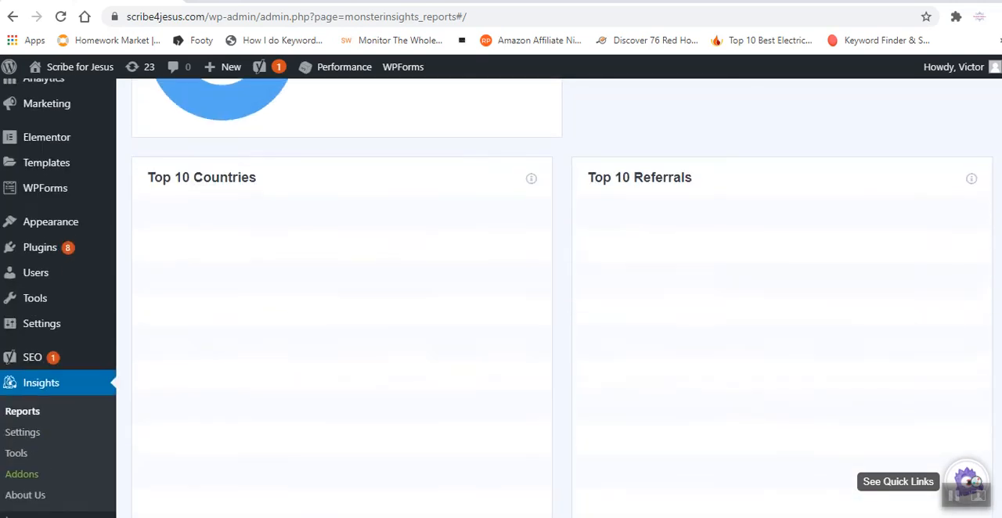
scroll(275, 242, down, 2)
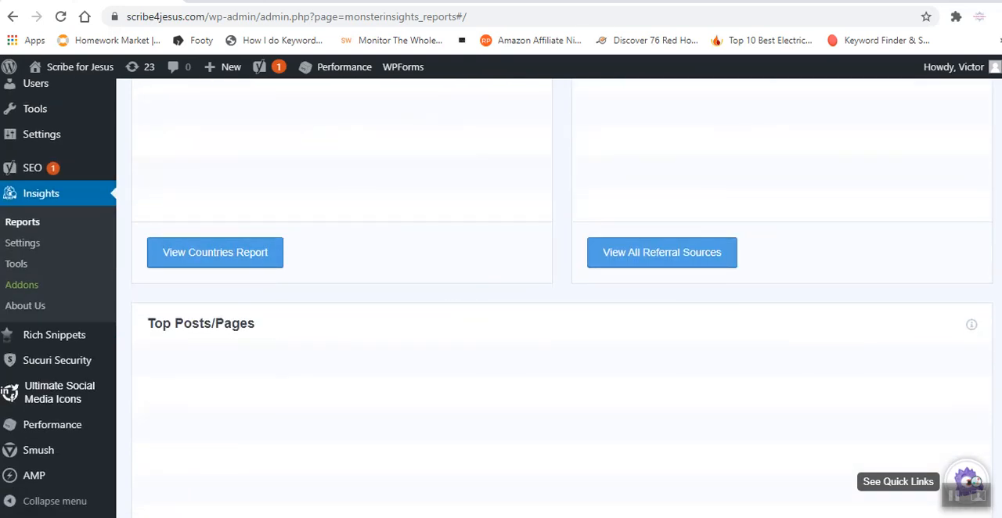
scroll(501, 298, down, 3)
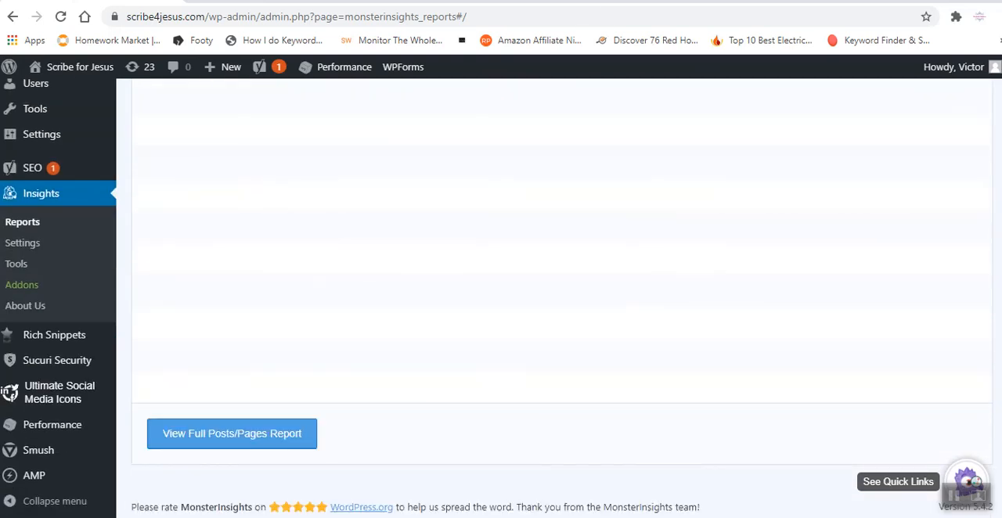
scroll(554, 297, up, 15)
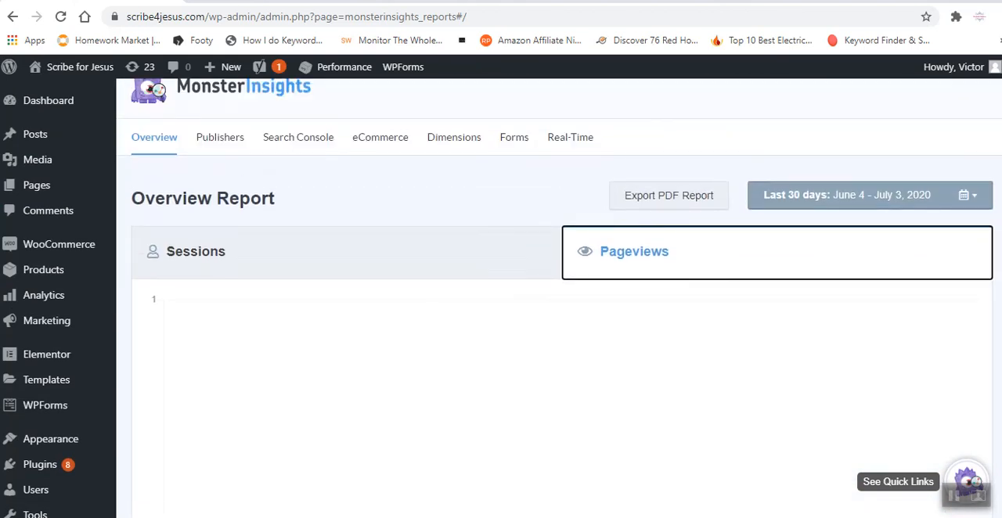
scroll(560, 191, up, 1)
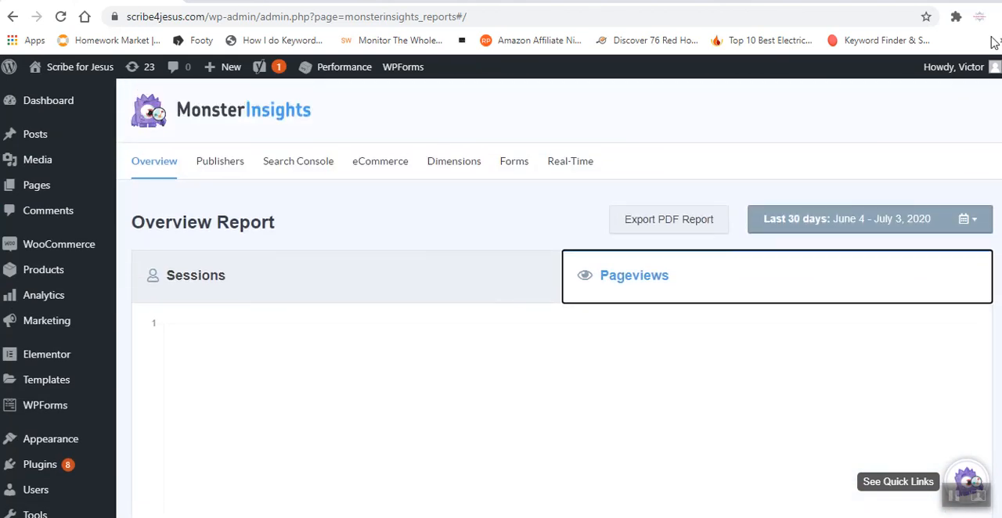